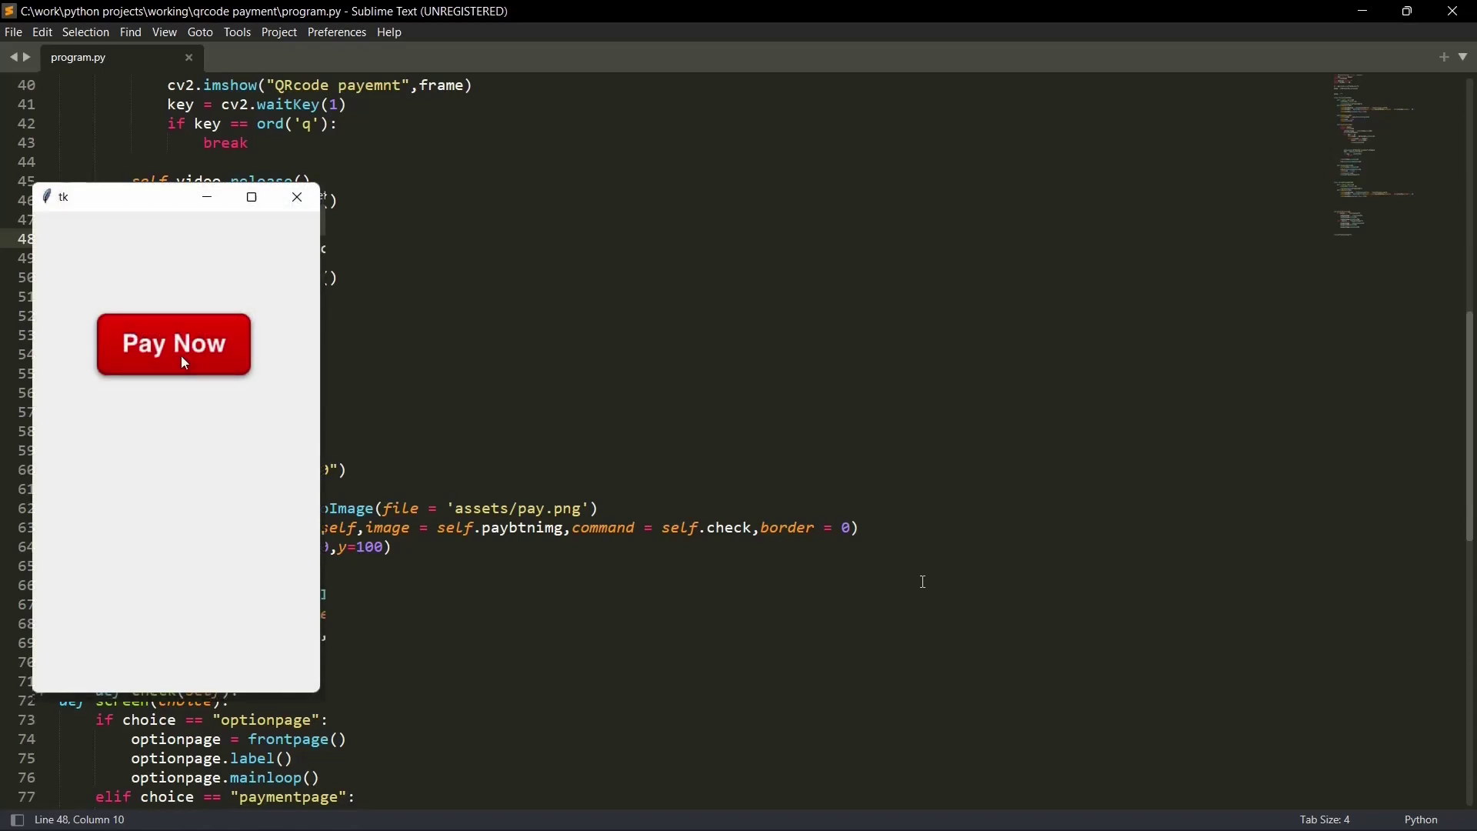
# - Test the camera scanner with the running app's Pay Now button
pyautogui.click(182, 355)
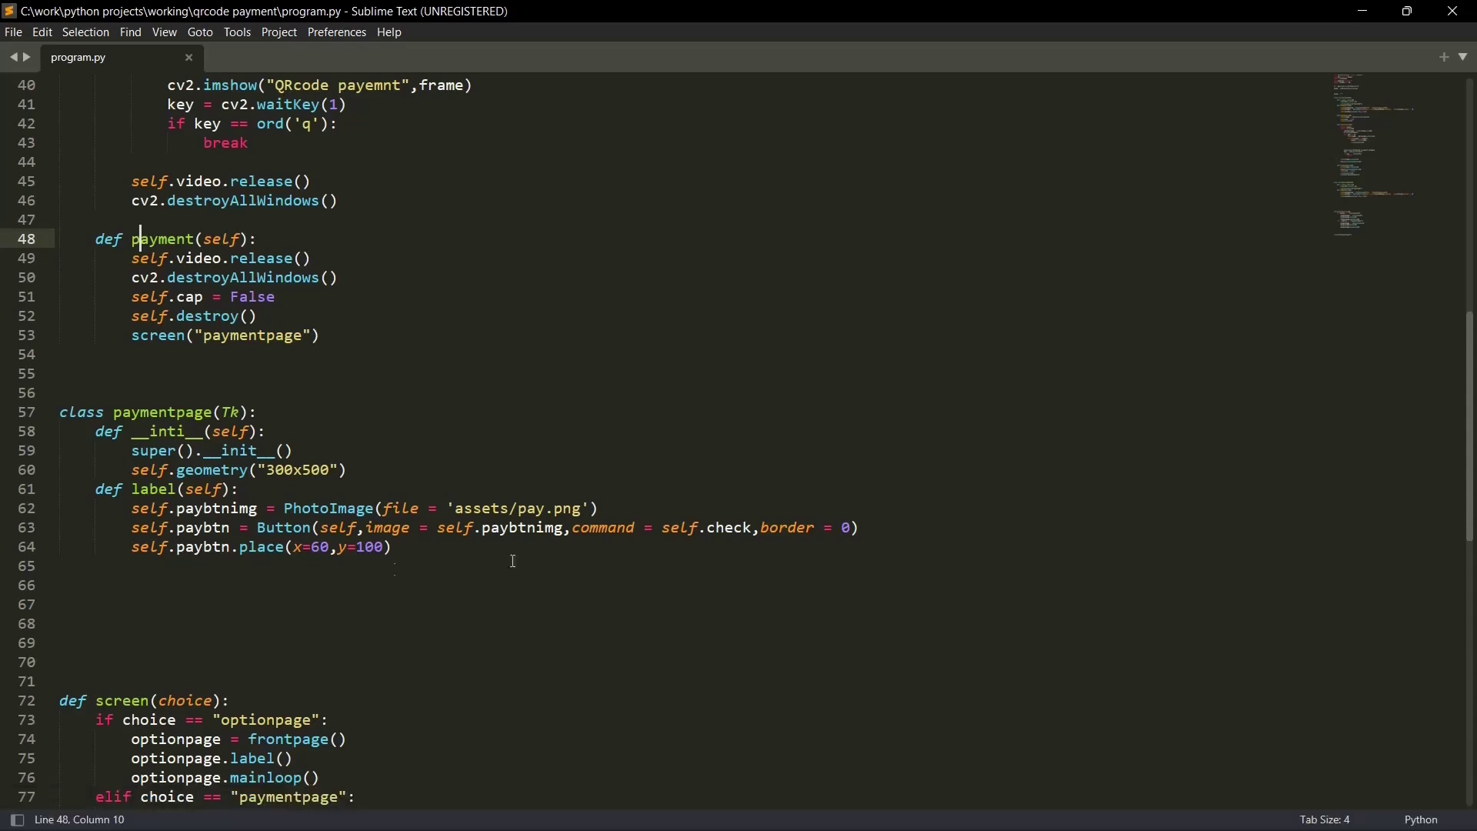
pyautogui.scroll(-8, 370, 570)
pyautogui.scroll(8, 369, 570)
pyautogui.scroll(10, 371, 572)
pyautogui.scroll(2, 370, 571)
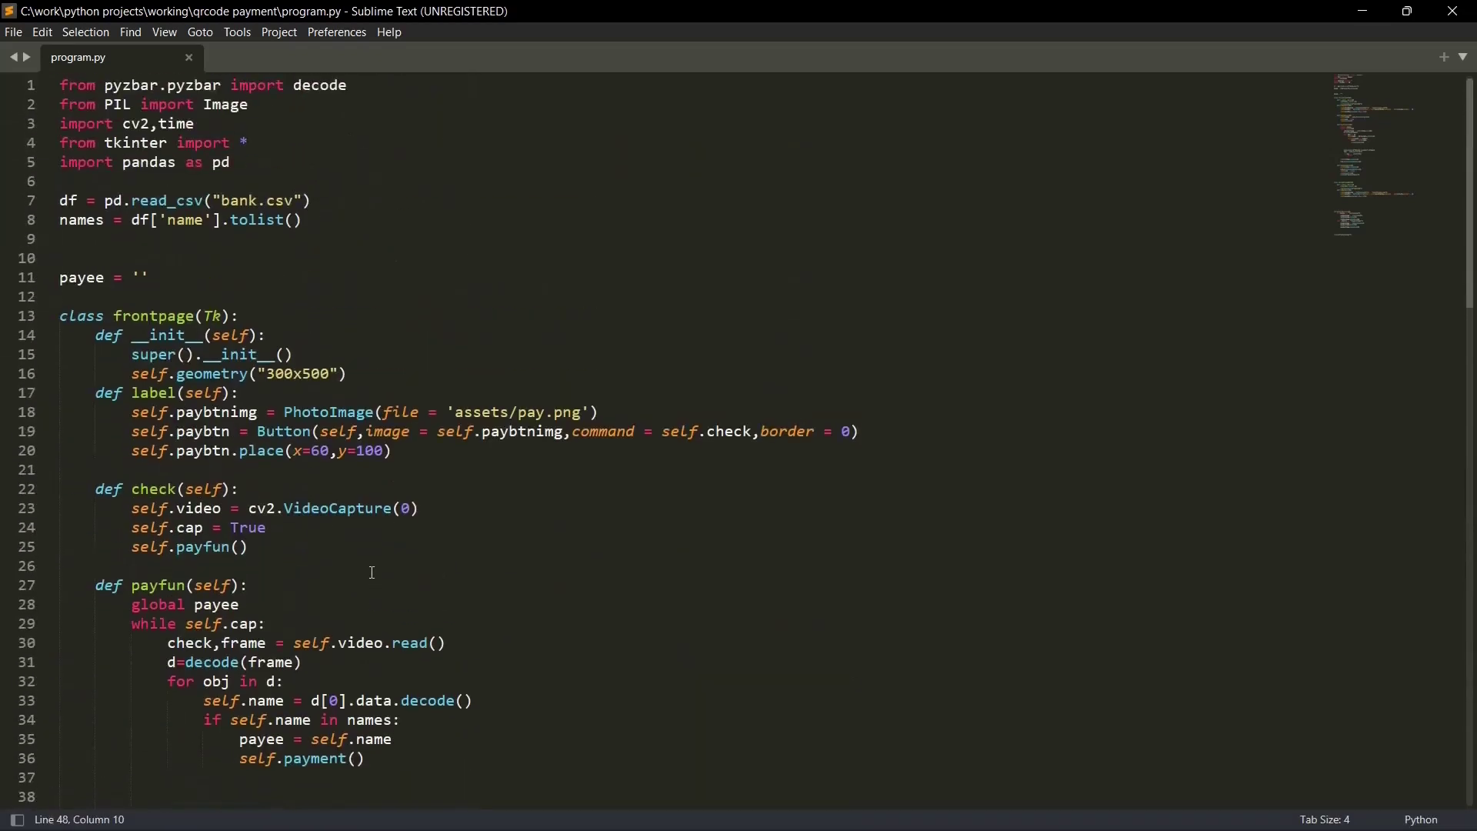
pyautogui.scroll(-8, 370, 571)
pyautogui.scroll(-6, 371, 571)
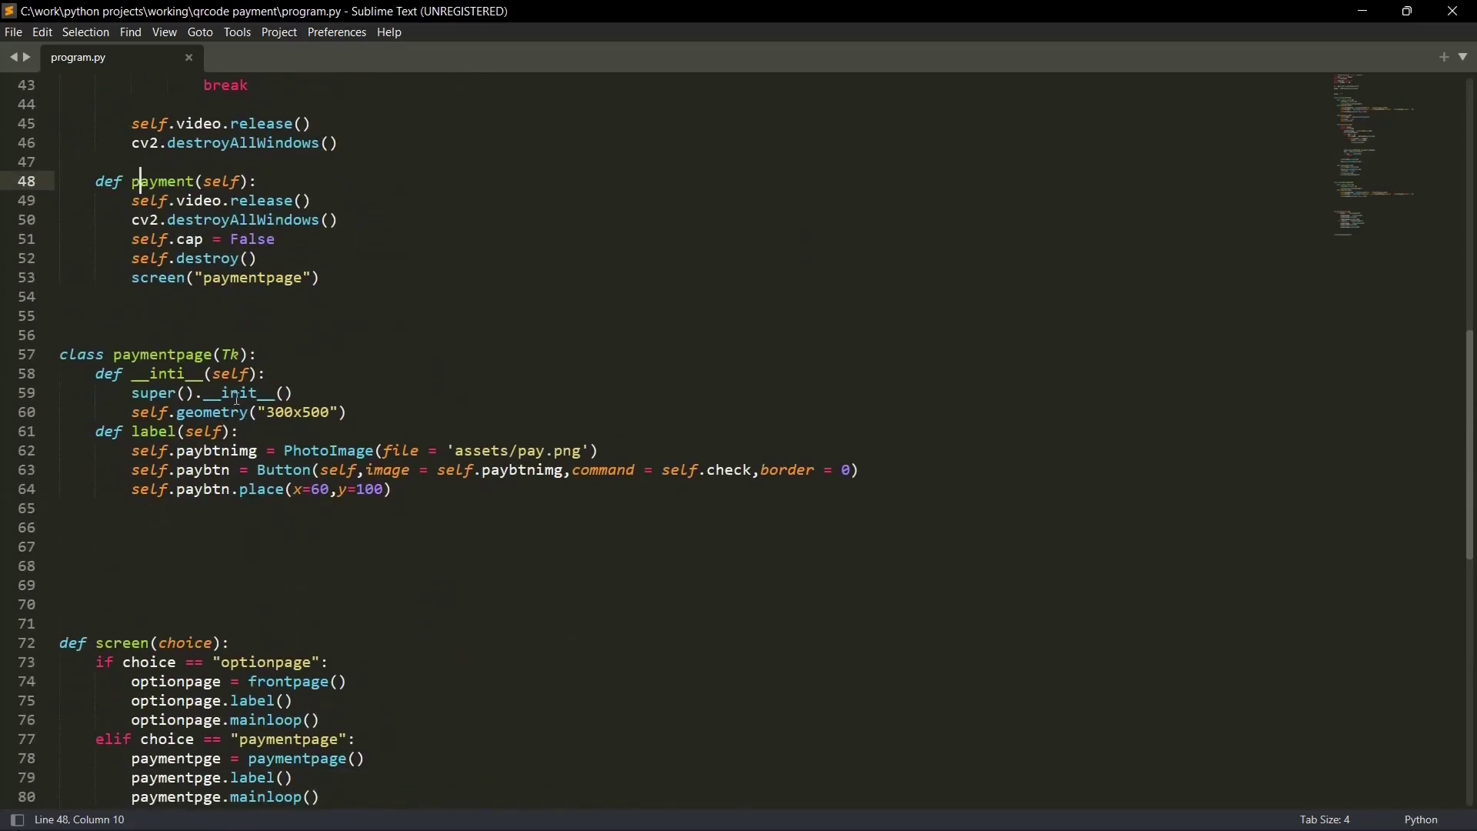
# - Rename the paymentpage constructor from __inti__ to __init__ on line 58
pyautogui.click(239, 394)
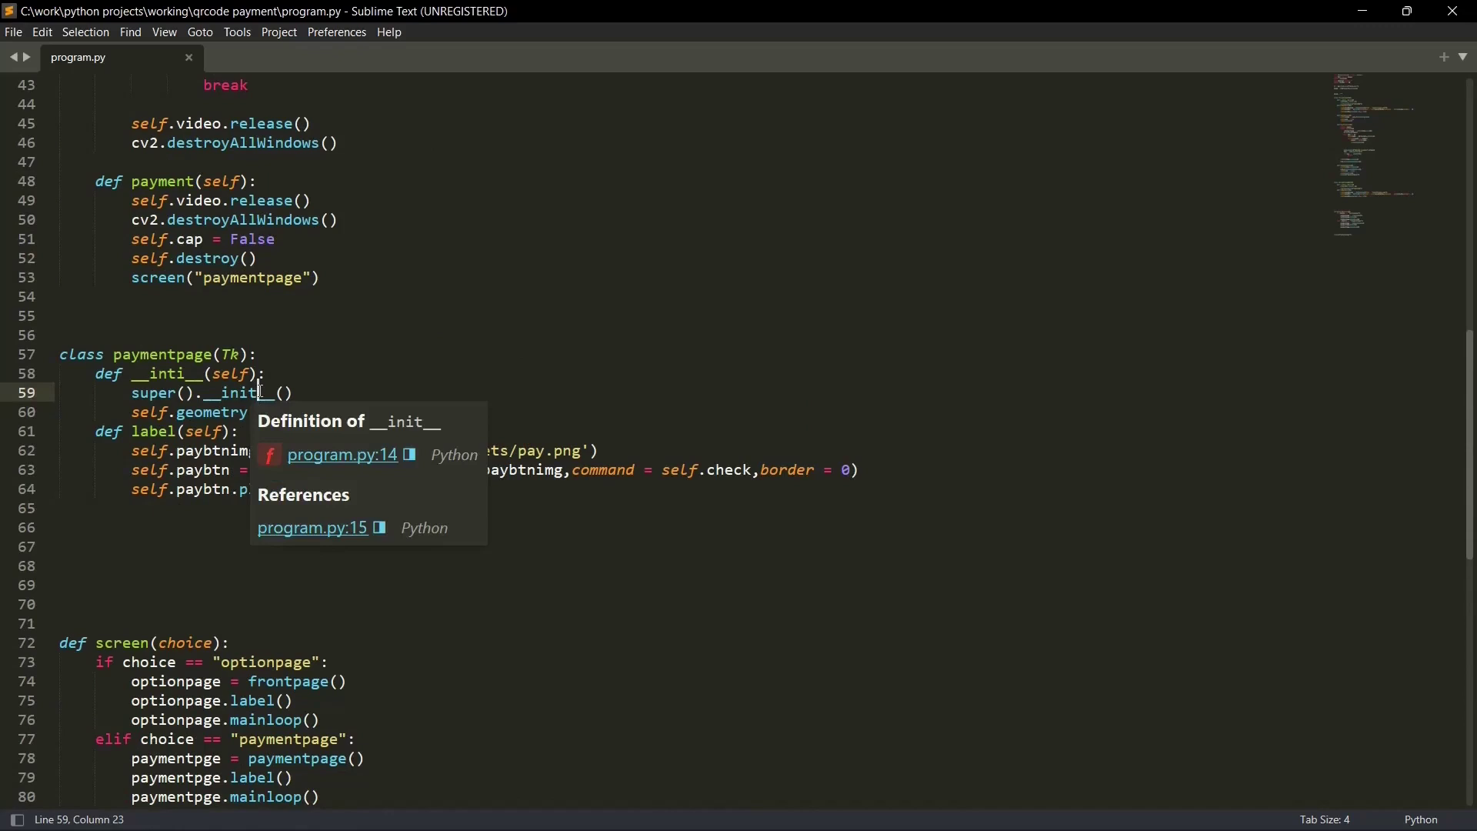
pyautogui.scroll(2, 254, 393)
pyautogui.click(178, 489)
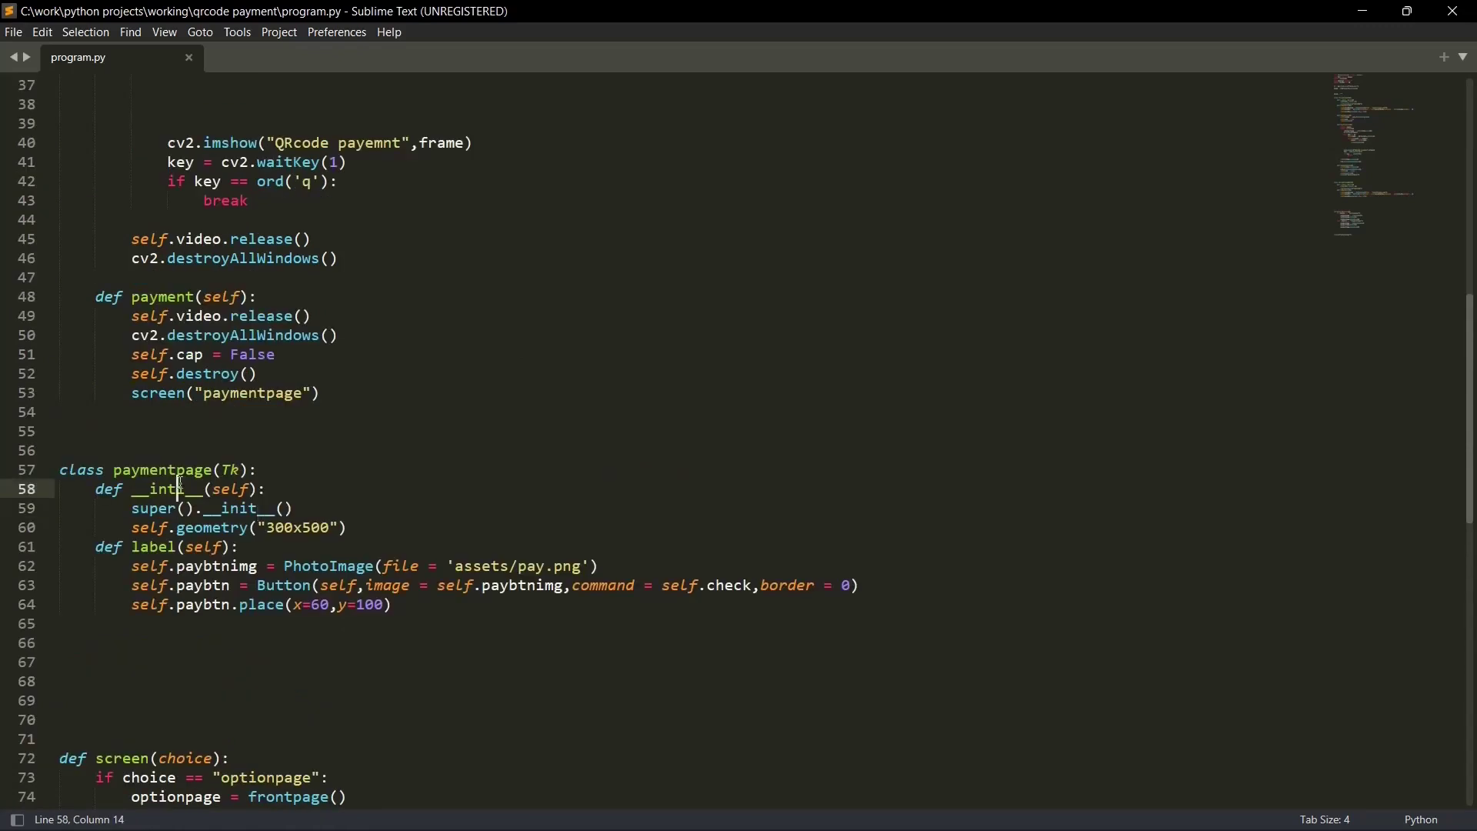
pyautogui.press('BackSpace')
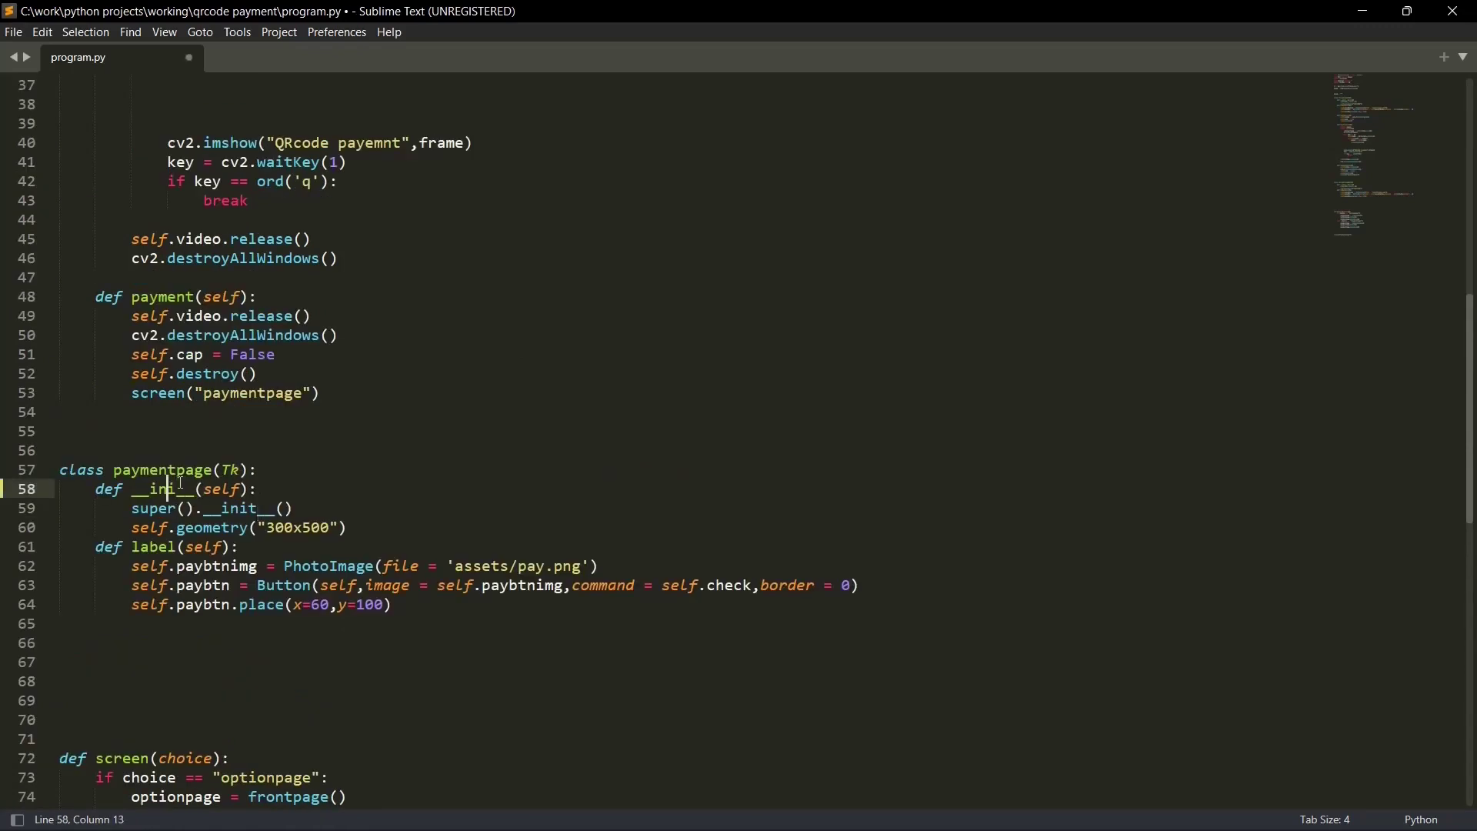
pyautogui.press('Right')
pyautogui.write('t')
pyautogui.press('Down')
pyautogui.press('Down')
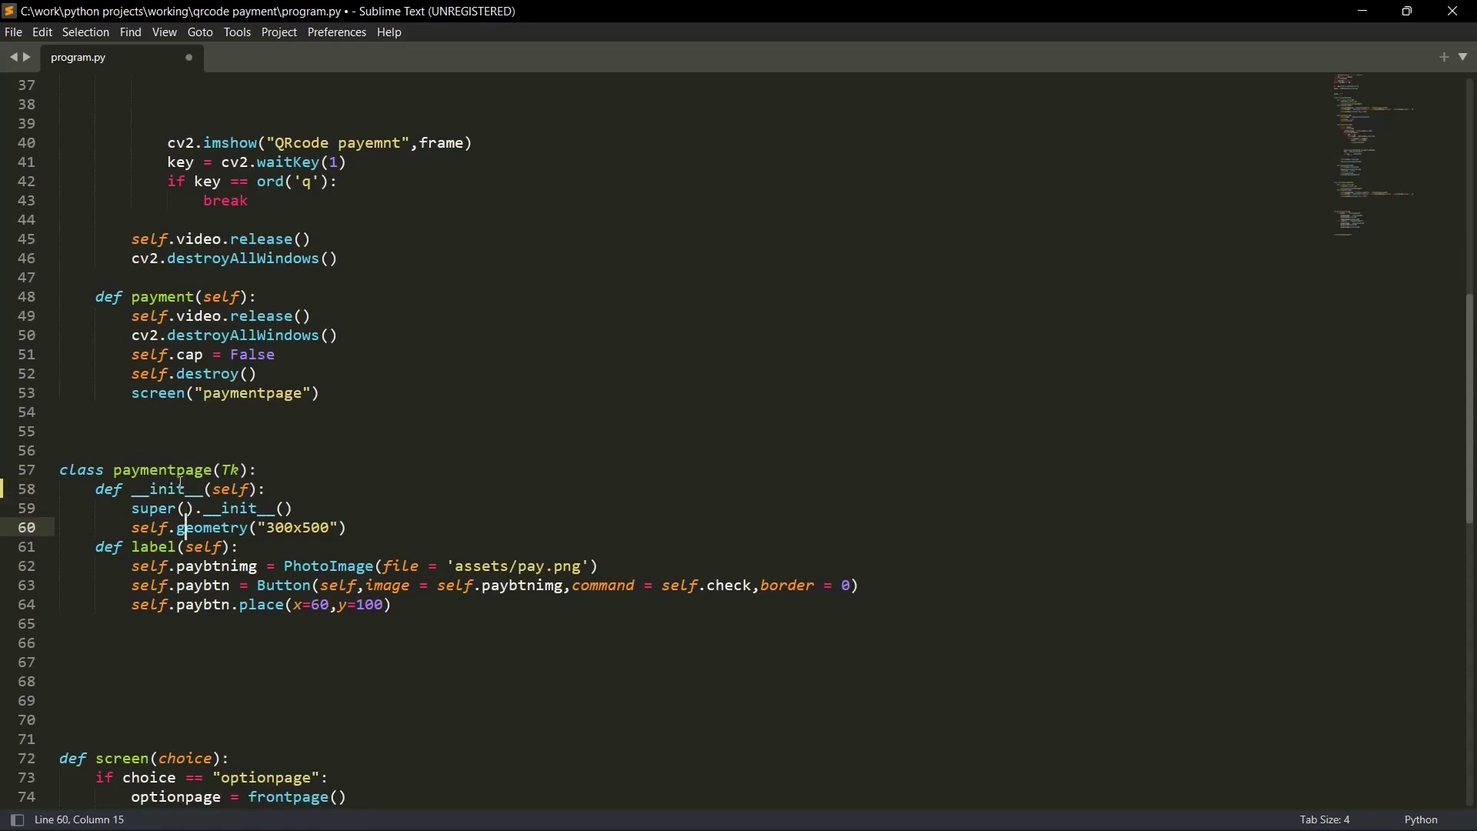
pyautogui.click(351, 525)
# - Add self.configure(bg='white') after the geometry line in the paymentpage constructor
pyautogui.press('Return')
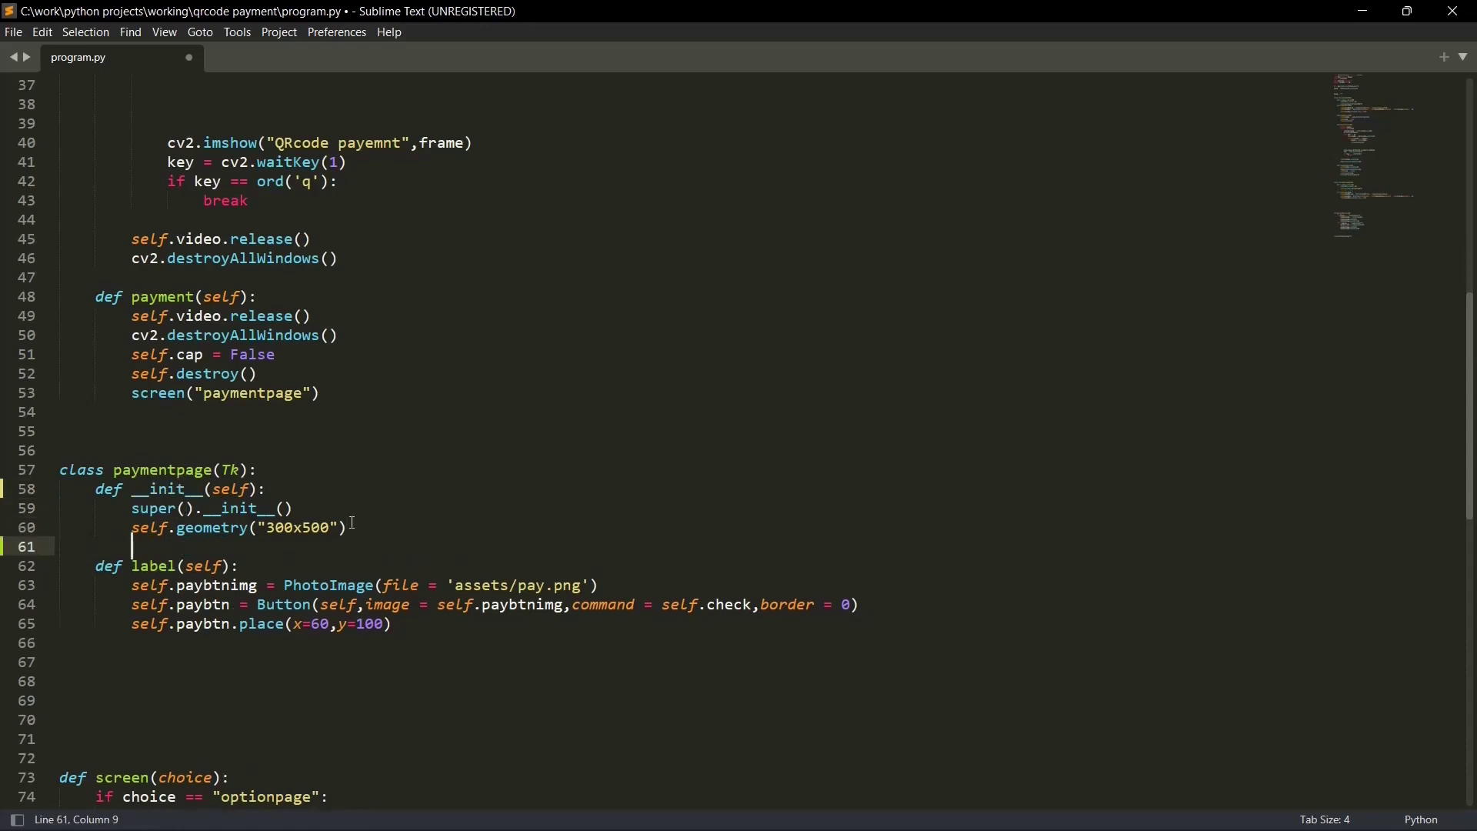
pyautogui.write('self')
pyautogui.write('.conf')
pyautogui.write('igure')
pyautogui.write('(')
pyautogui.press('Right')
pyautogui.press('Left')
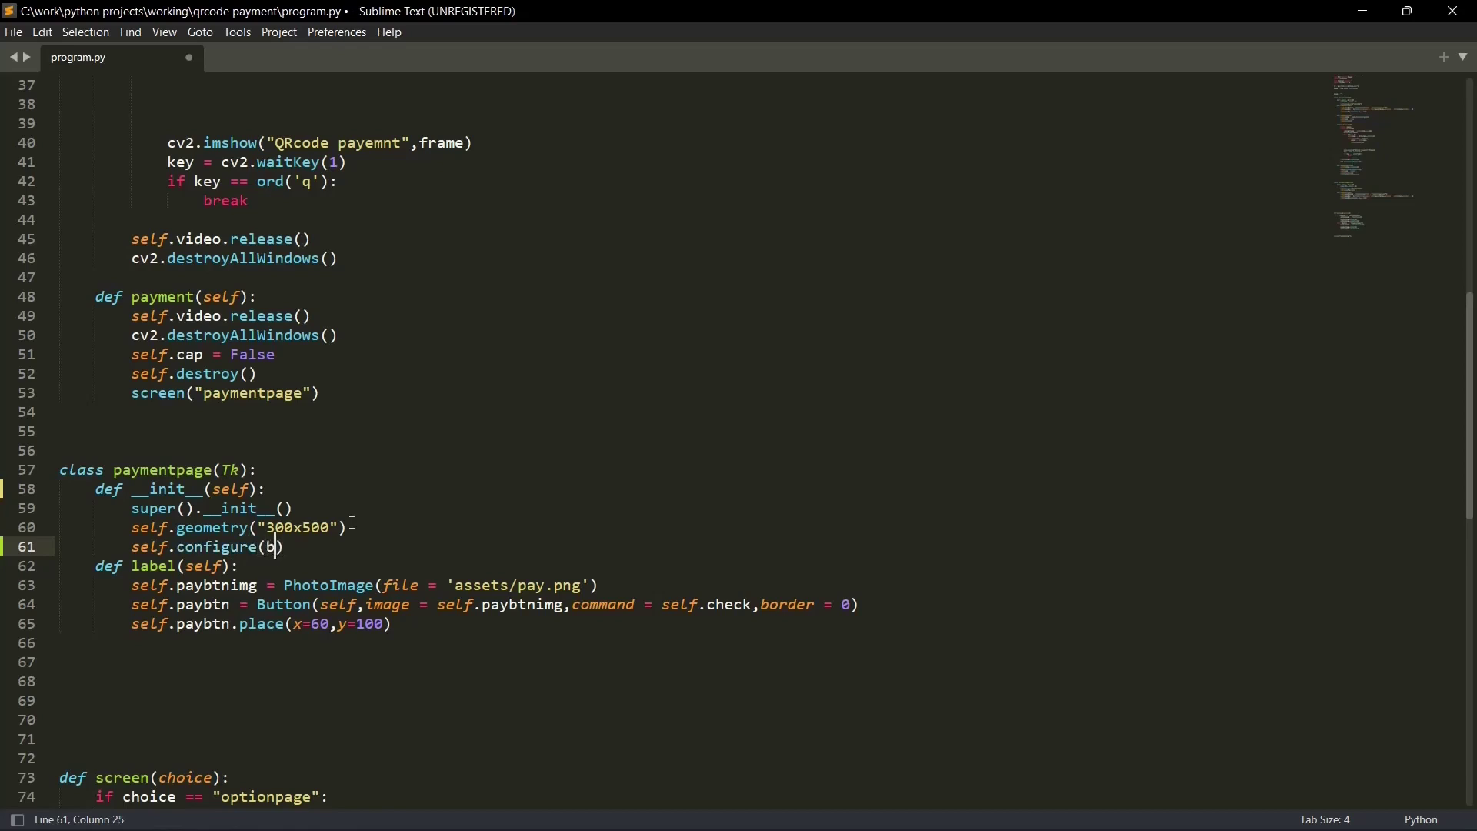
pyautogui.write("bg='")
pyautogui.write('whi')
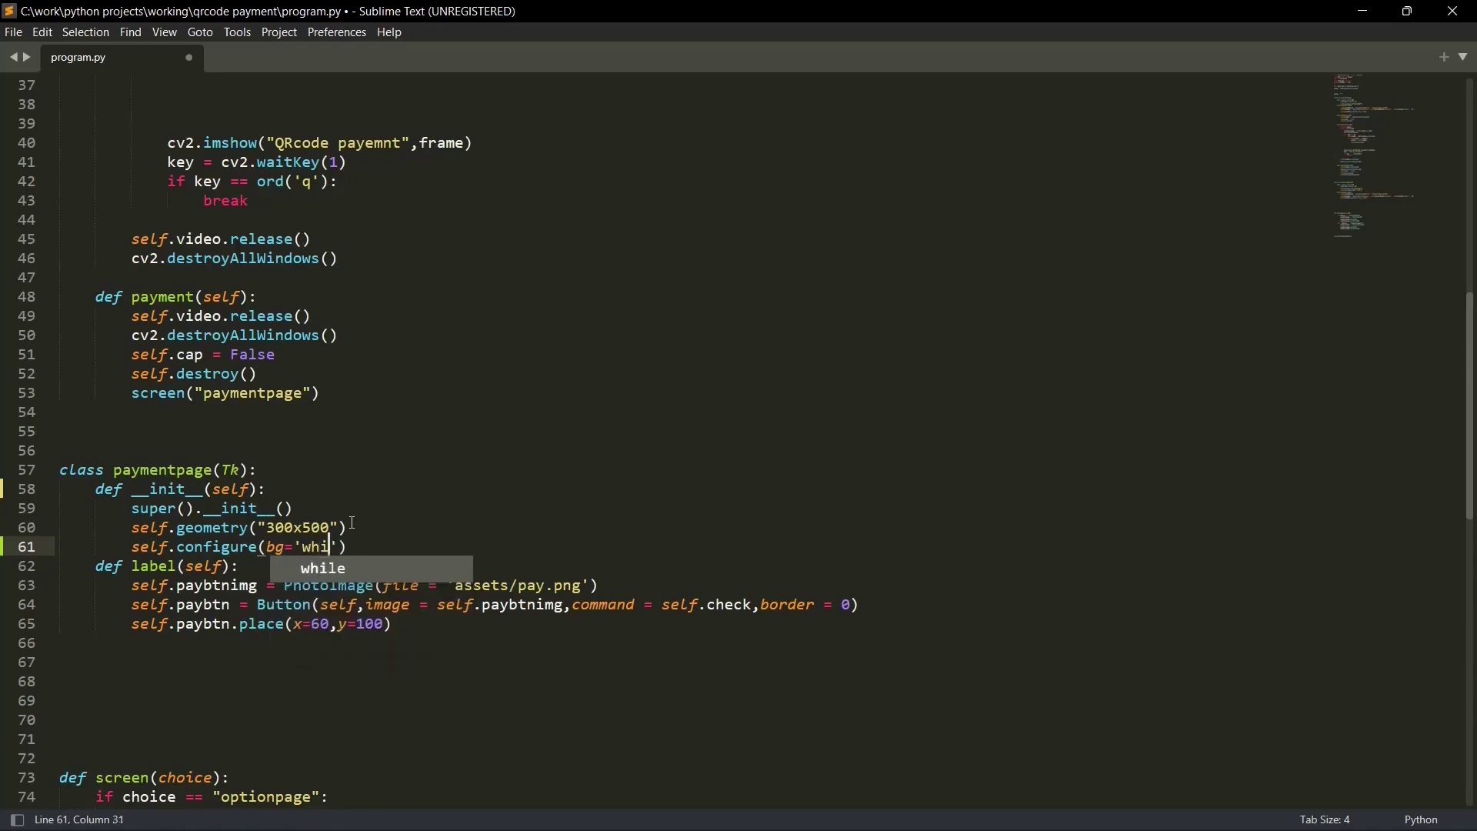
pyautogui.write('te')
pyautogui.press('Right')
pyautogui.press('Right')
pyautogui.press('Return')
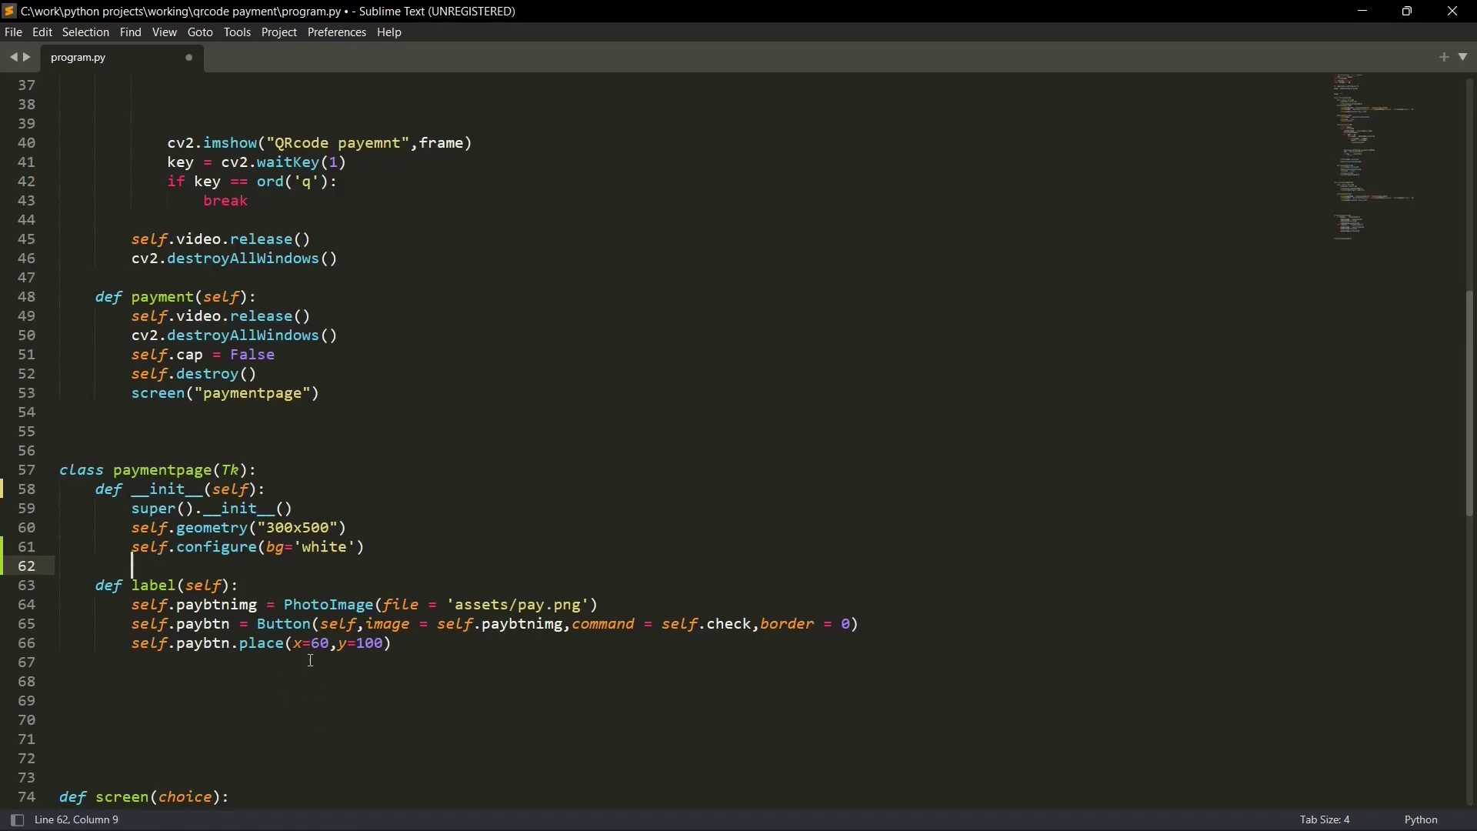
# - Add a payamount Entry field and its place line below the Pay Now button
pyautogui.click(418, 653)
pyautogui.press('Return')
pyautogui.write('self.payam')
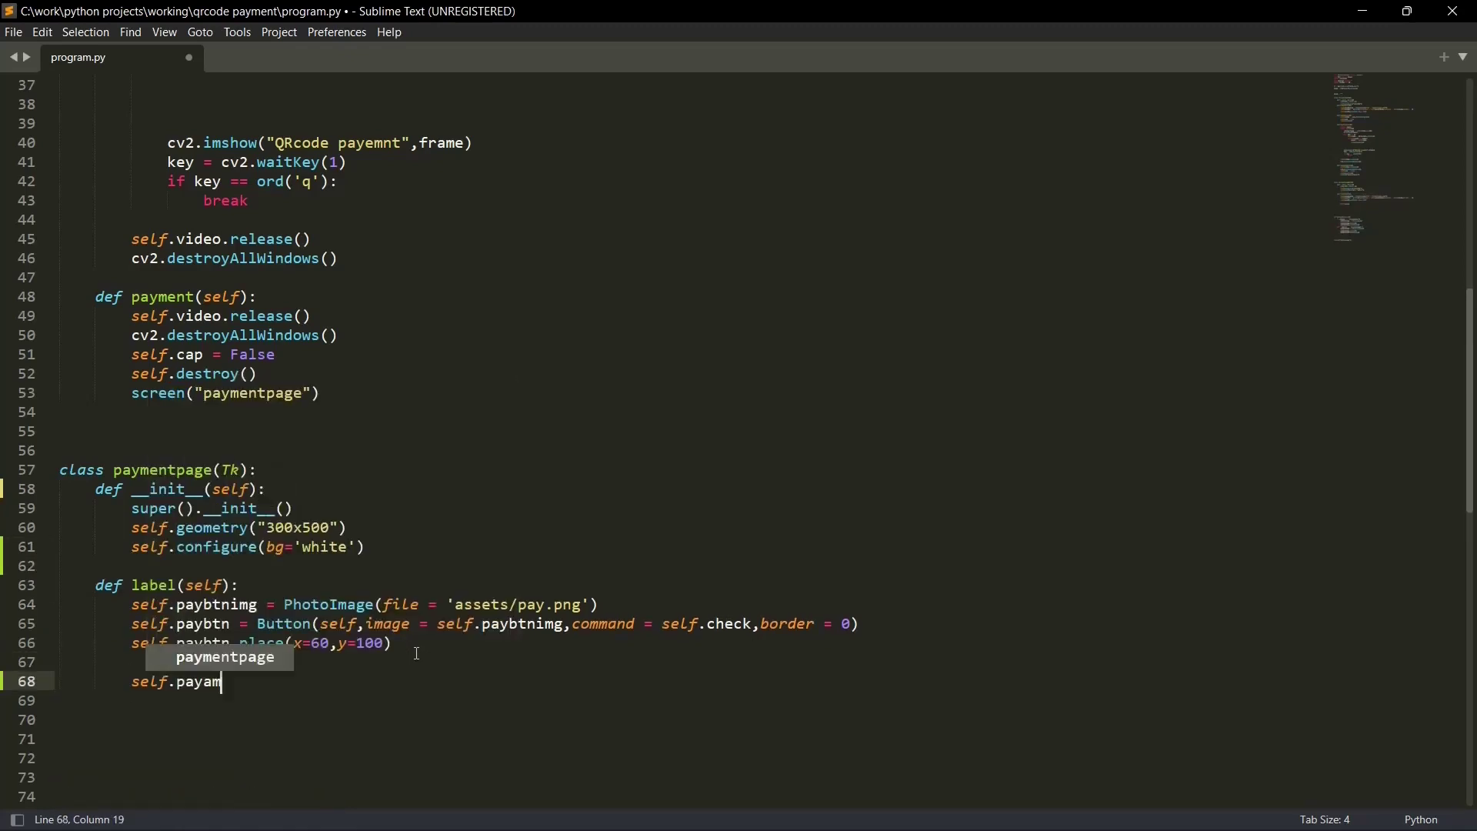
pyautogui.write('ount = Entry(self,highlightthickness = 2)')
pyautogui.press('Return')
pyautogui.write('self.')
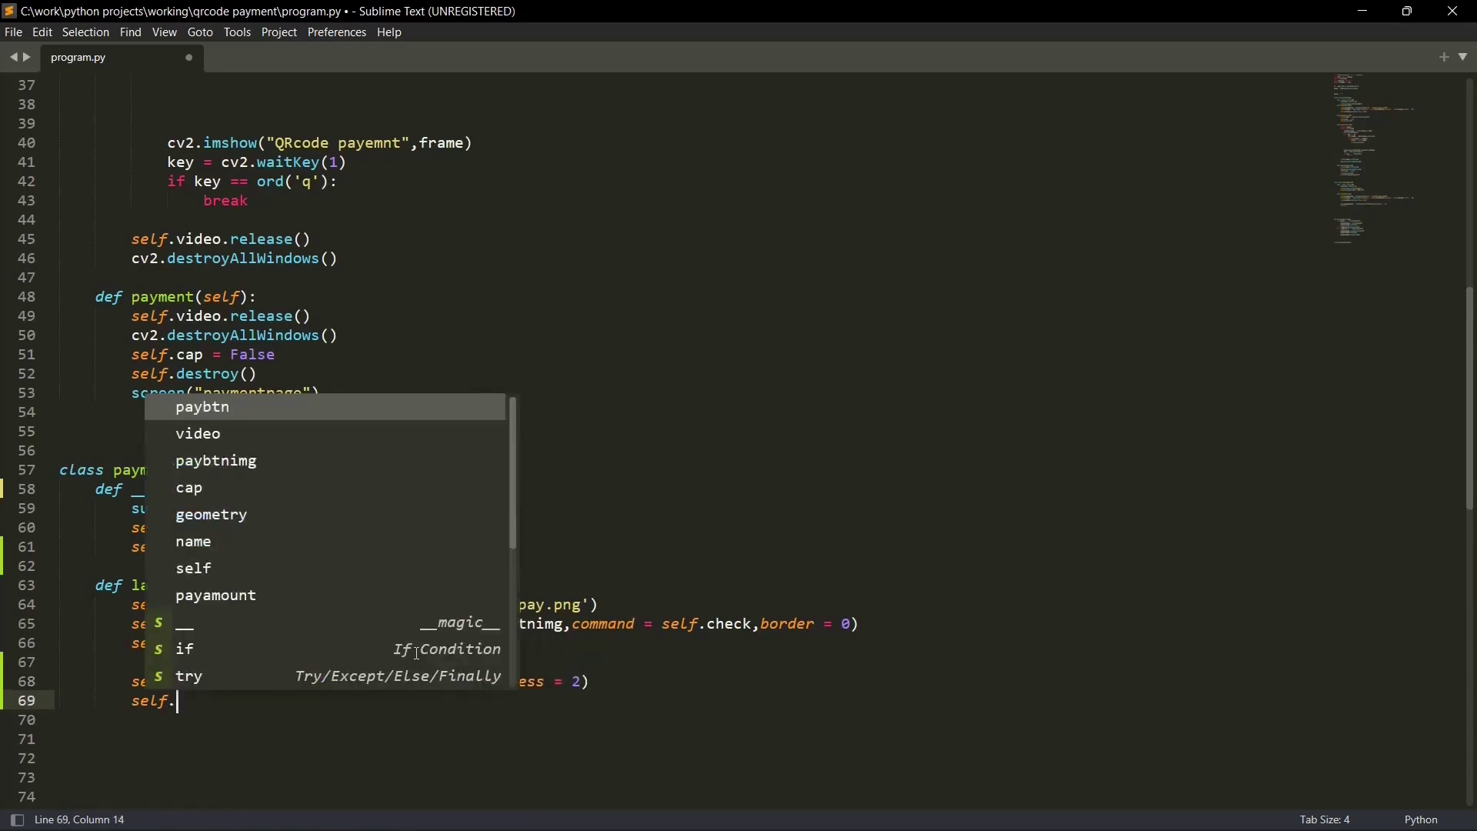
pyautogui.write('payamount.place(x=60,y=100,width = ')
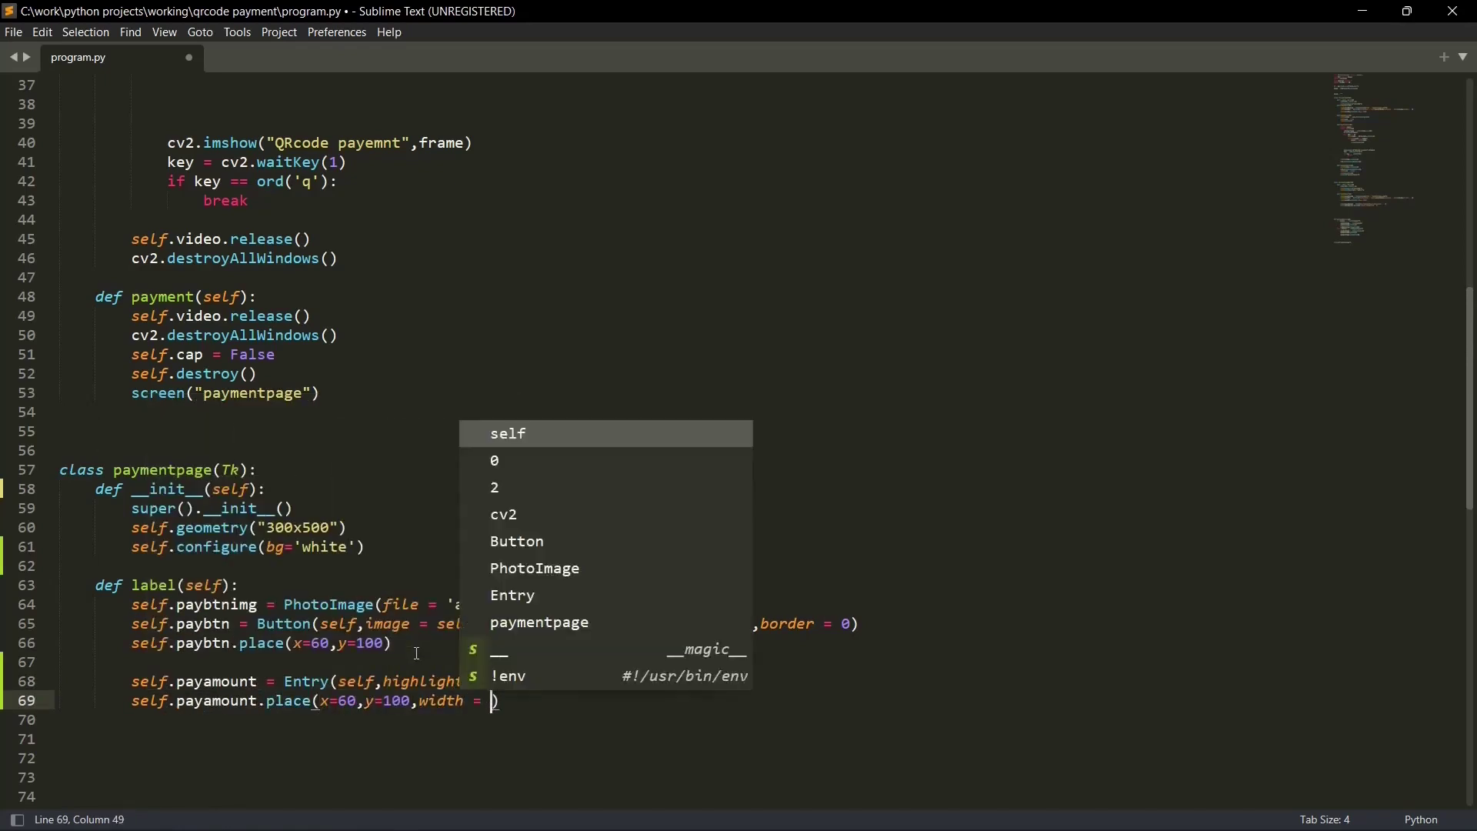
pyautogui.write('180, height = 40')
# - Add a button block using 'assets/payment.png' and view the assets folder images
pyautogui.click(292, 566)
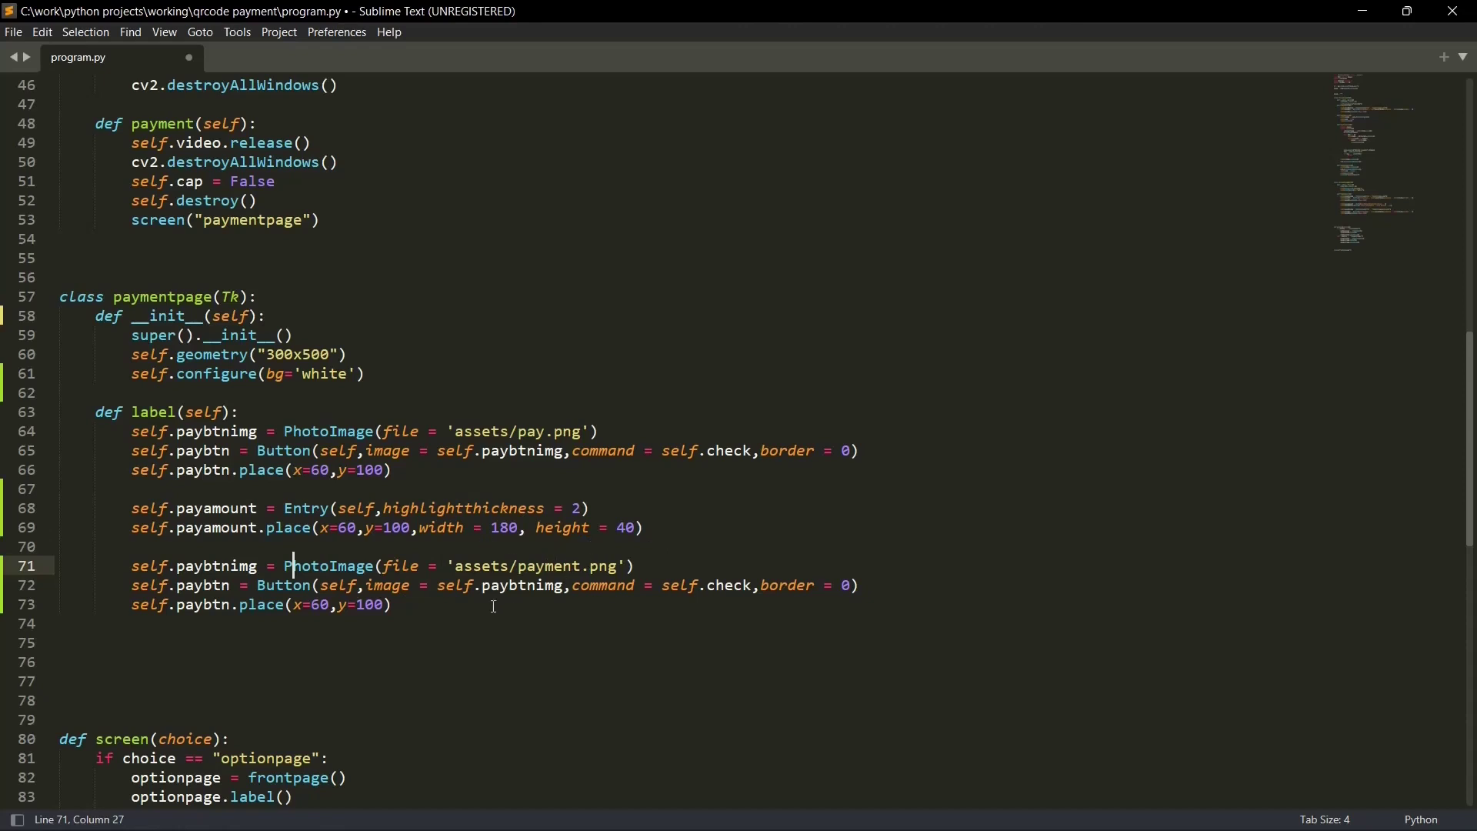
pyautogui.click(438, 586)
pyautogui.click(392, 565)
pyautogui.click(563, 813)
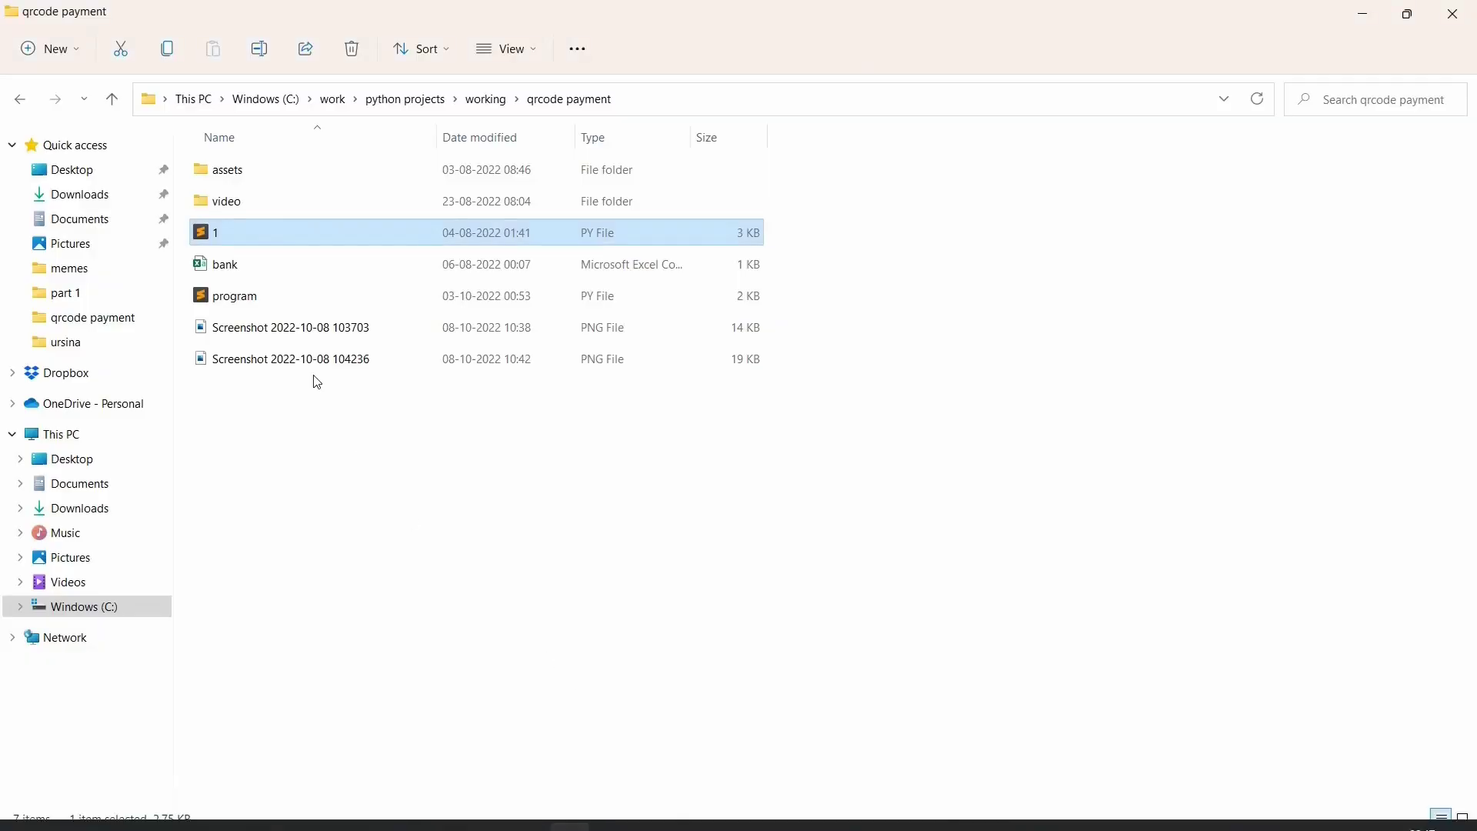
pyautogui.doubleClick(230, 174)
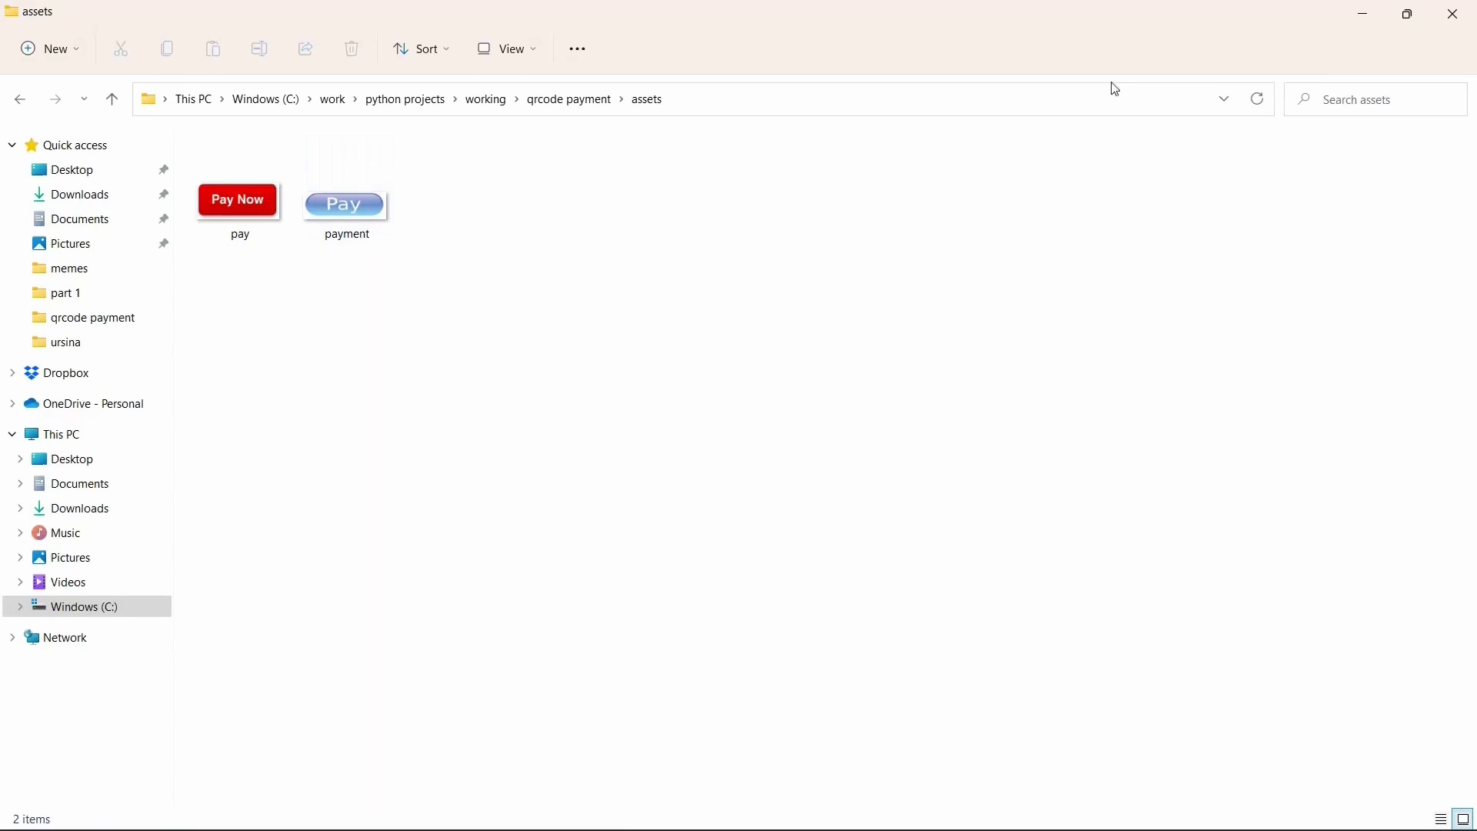
# - Minimize the assets folder window to return to program.py's paymentpage code
pyautogui.click(1363, 14)
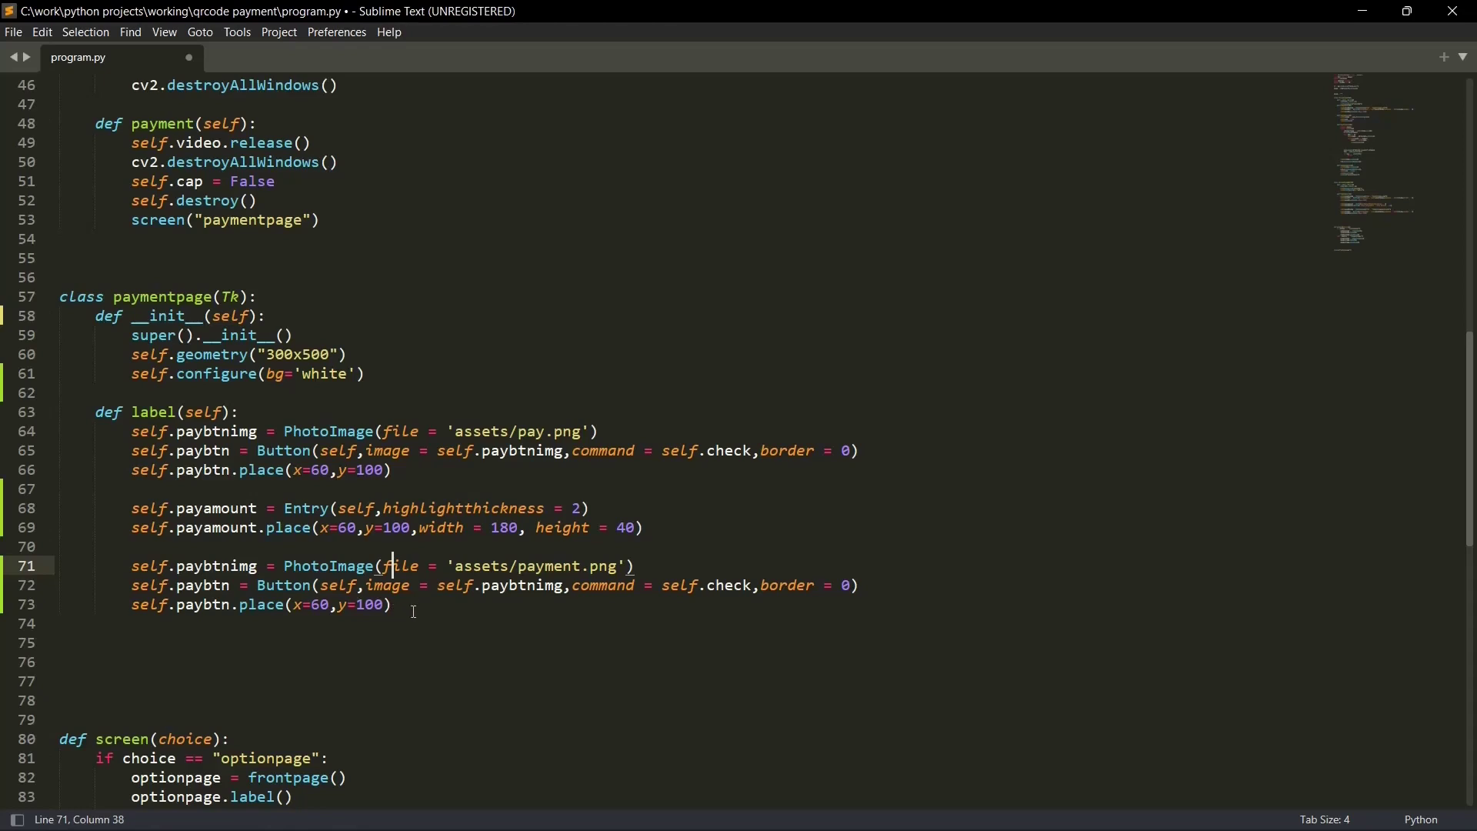
pyautogui.scroll(-1, 412, 612)
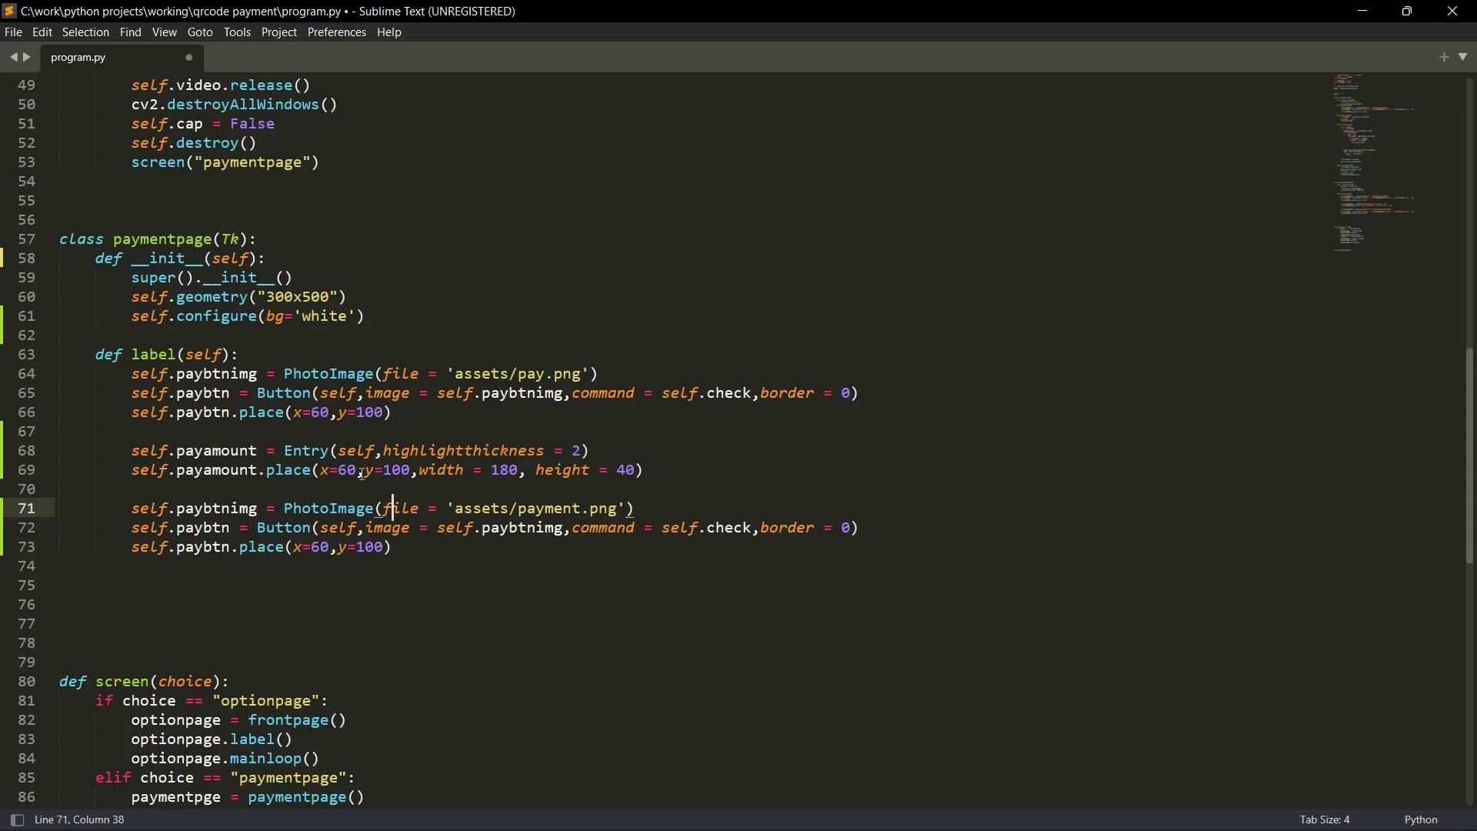
pyautogui.scroll(-1, 423, 479)
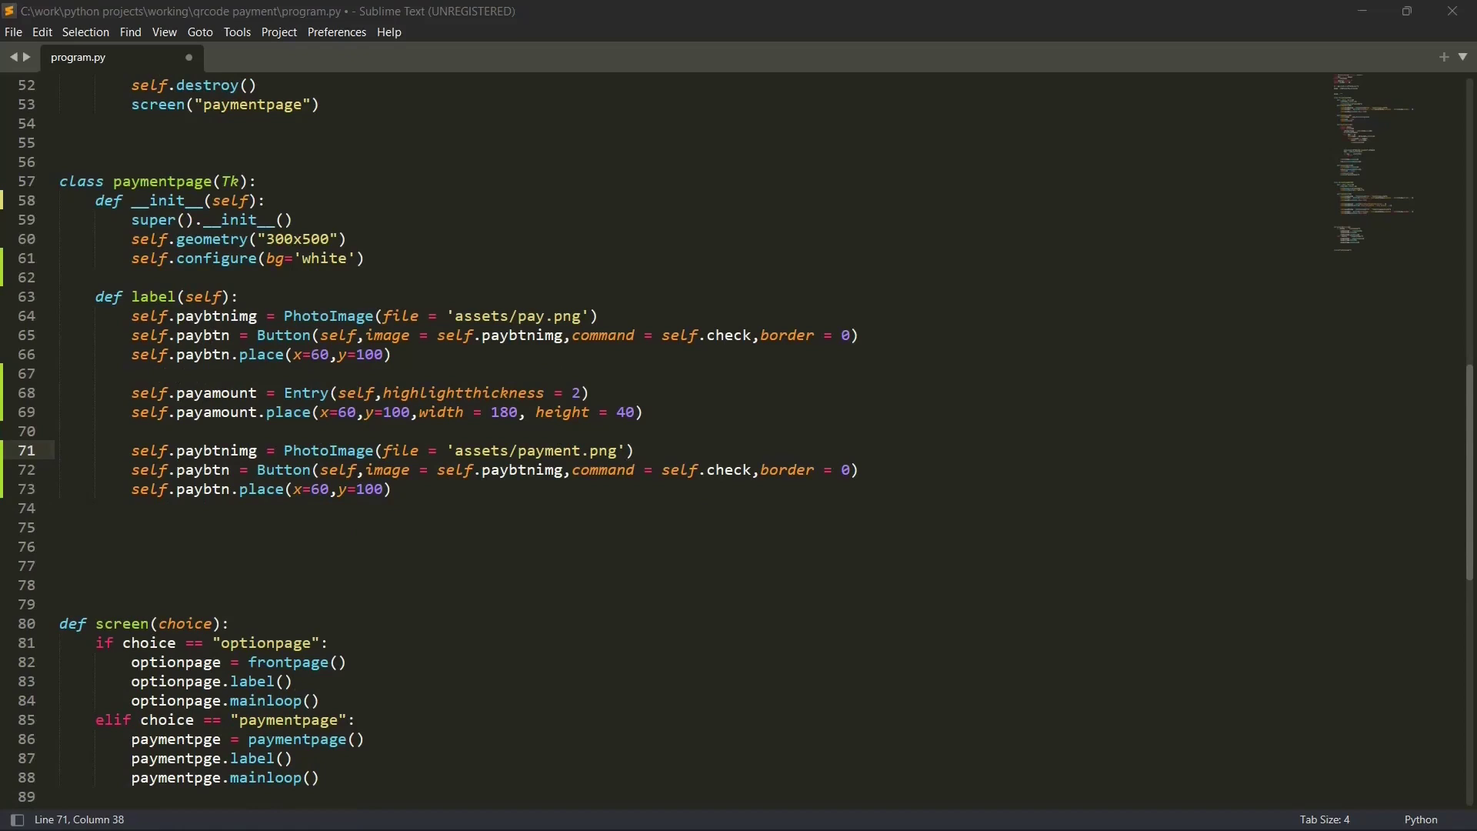
# - Paste the pandas check() method reading and writing bank.csv below the label method
pyautogui.click(234, 532)
pyautogui.write('def check(self):       try:          self.amount=int(self.payamount.get())          print(payee)          df = pd.read_csv("bank.csv")          index = names.index(payee)          self.amount = int(self.payamount.get())          current_balance = int(df.iloc[index][\'money\'])          df.loc[index, \'money\'] = current_balance - self.amount          df.to_csv("bank.csv", index=False)          self.destroy()          screen("optionpage")       except:          print("not a number")')
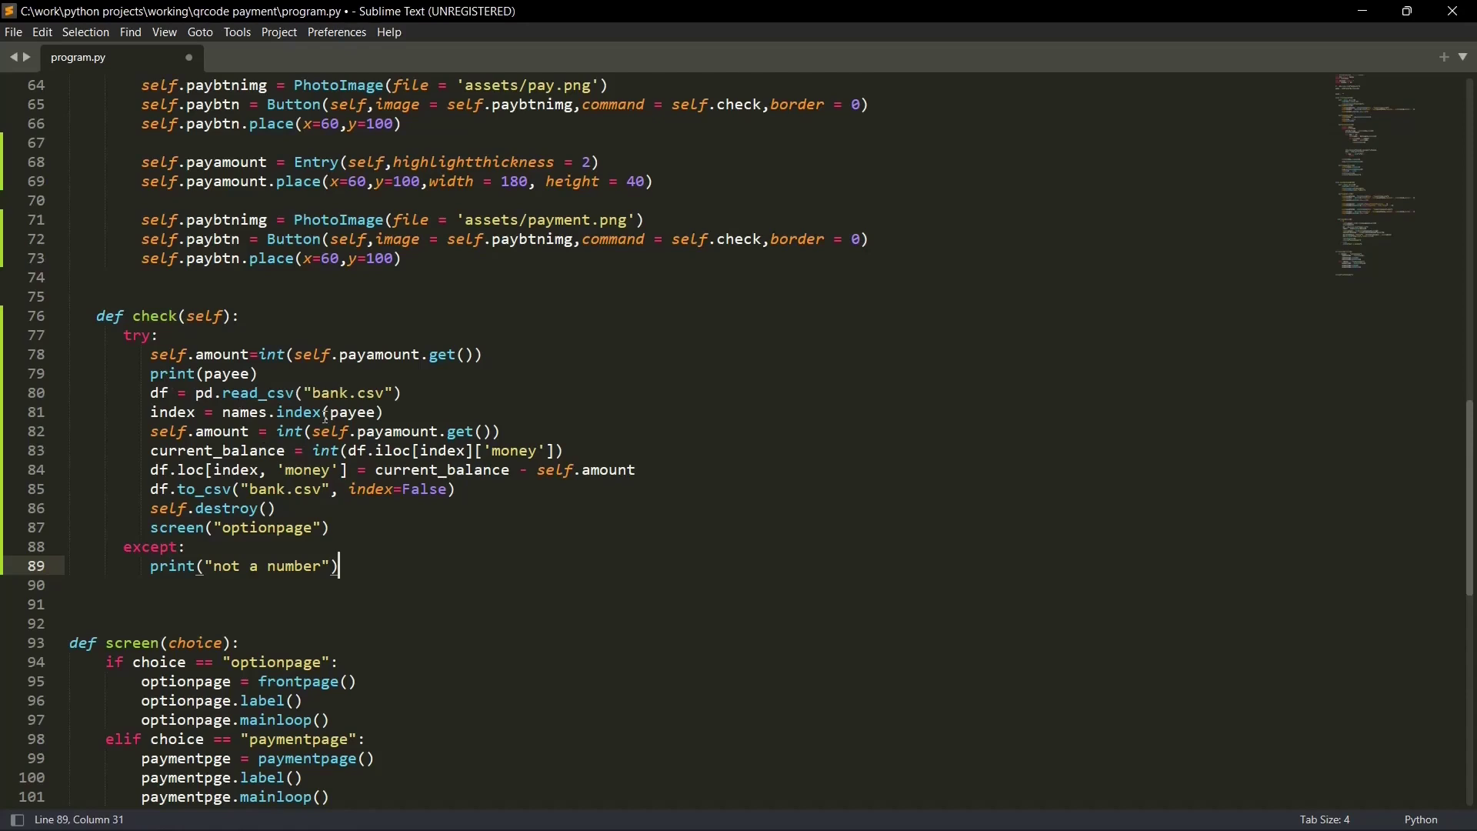
pyautogui.click(376, 451)
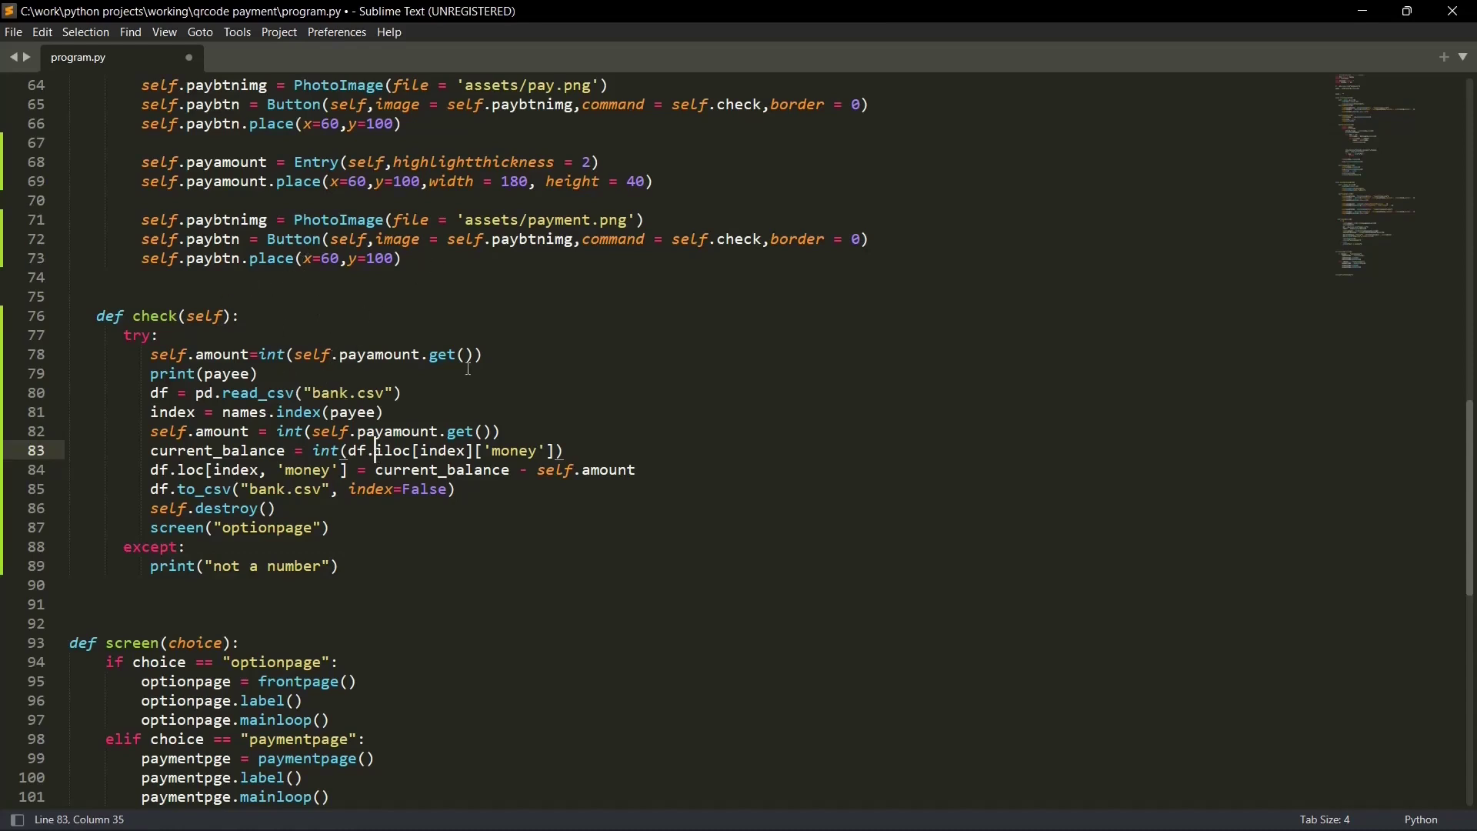
pyautogui.scroll(2, 504, 416)
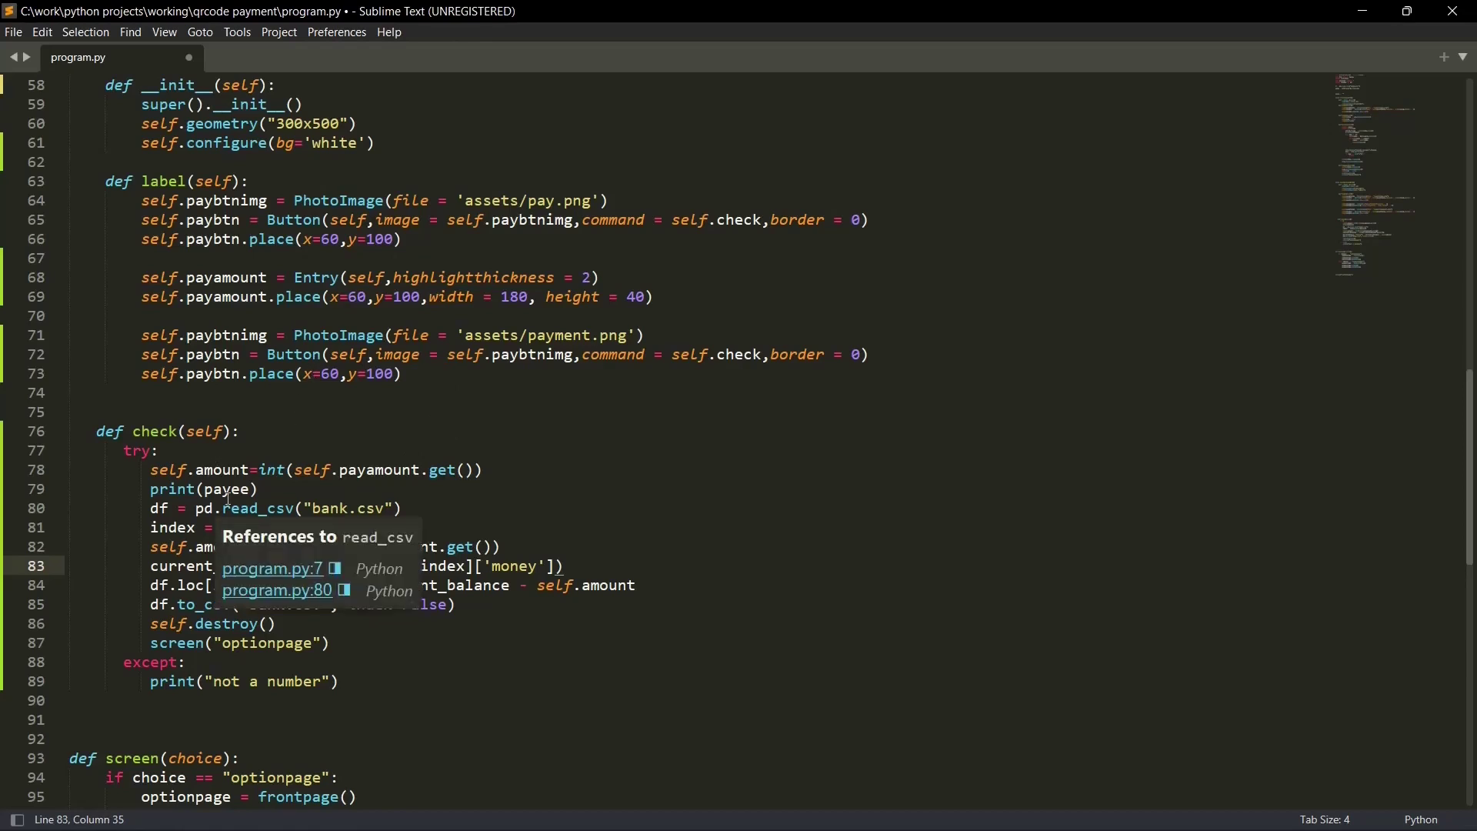
# - Comment out print(payee) on line 79 with a #
pyautogui.click(149, 490)
pyautogui.write('#')
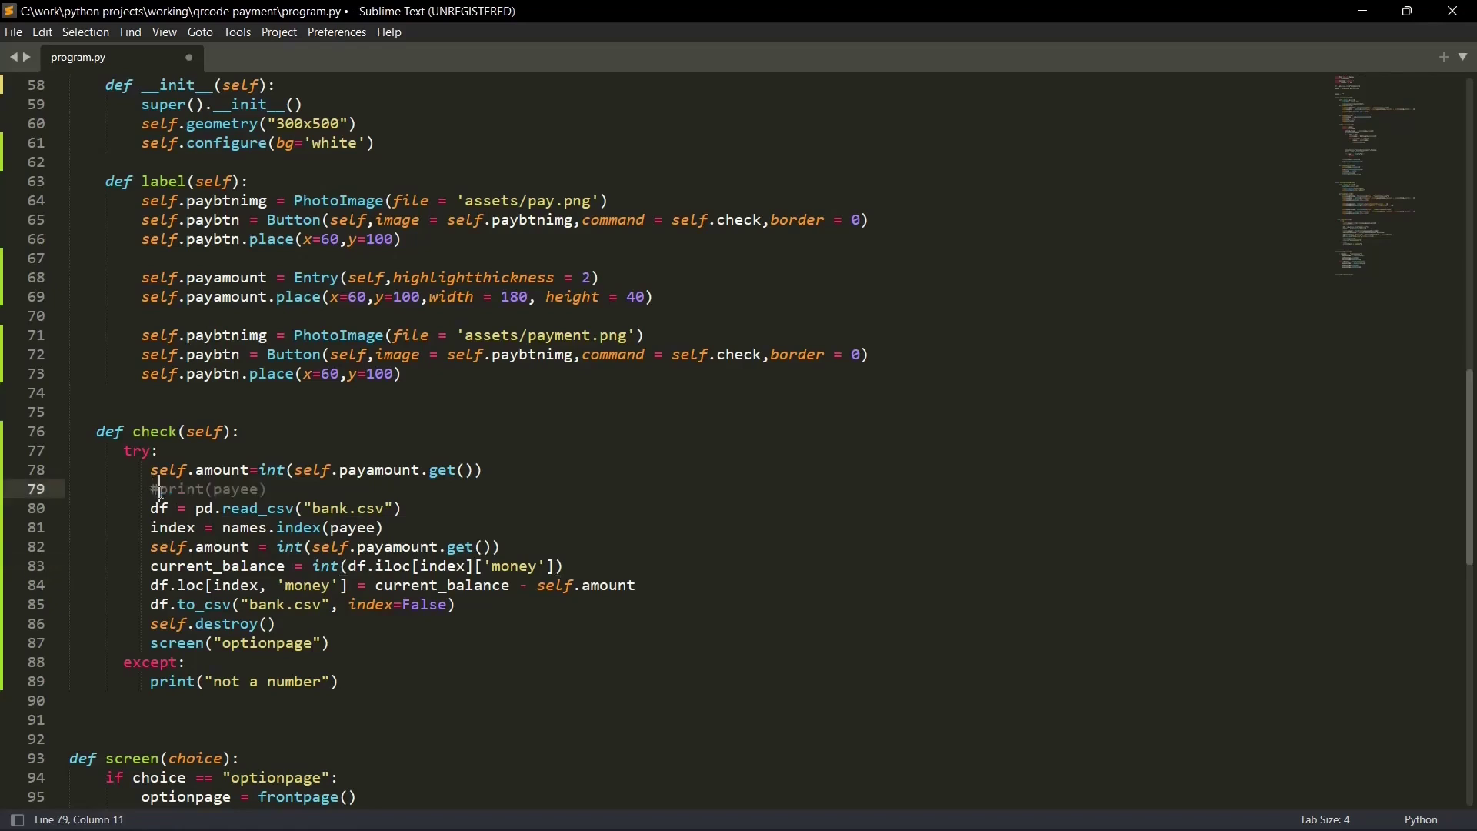
pyautogui.click(313, 493)
pyautogui.scroll(-1, 359, 489)
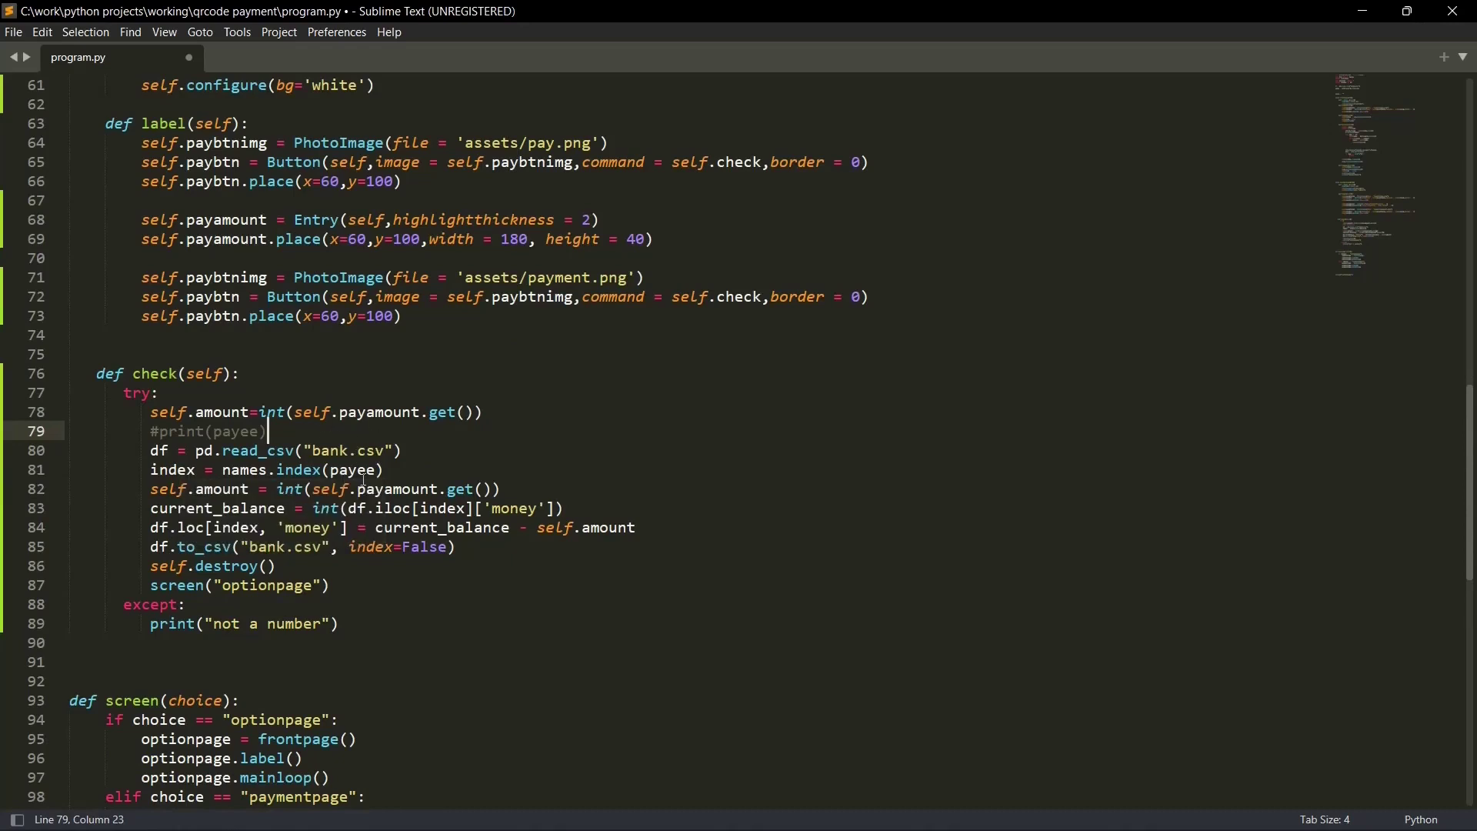
pyautogui.scroll(4, 363, 477)
pyautogui.scroll(4, 346, 462)
pyautogui.scroll(6, 334, 450)
pyautogui.scroll(3, 320, 424)
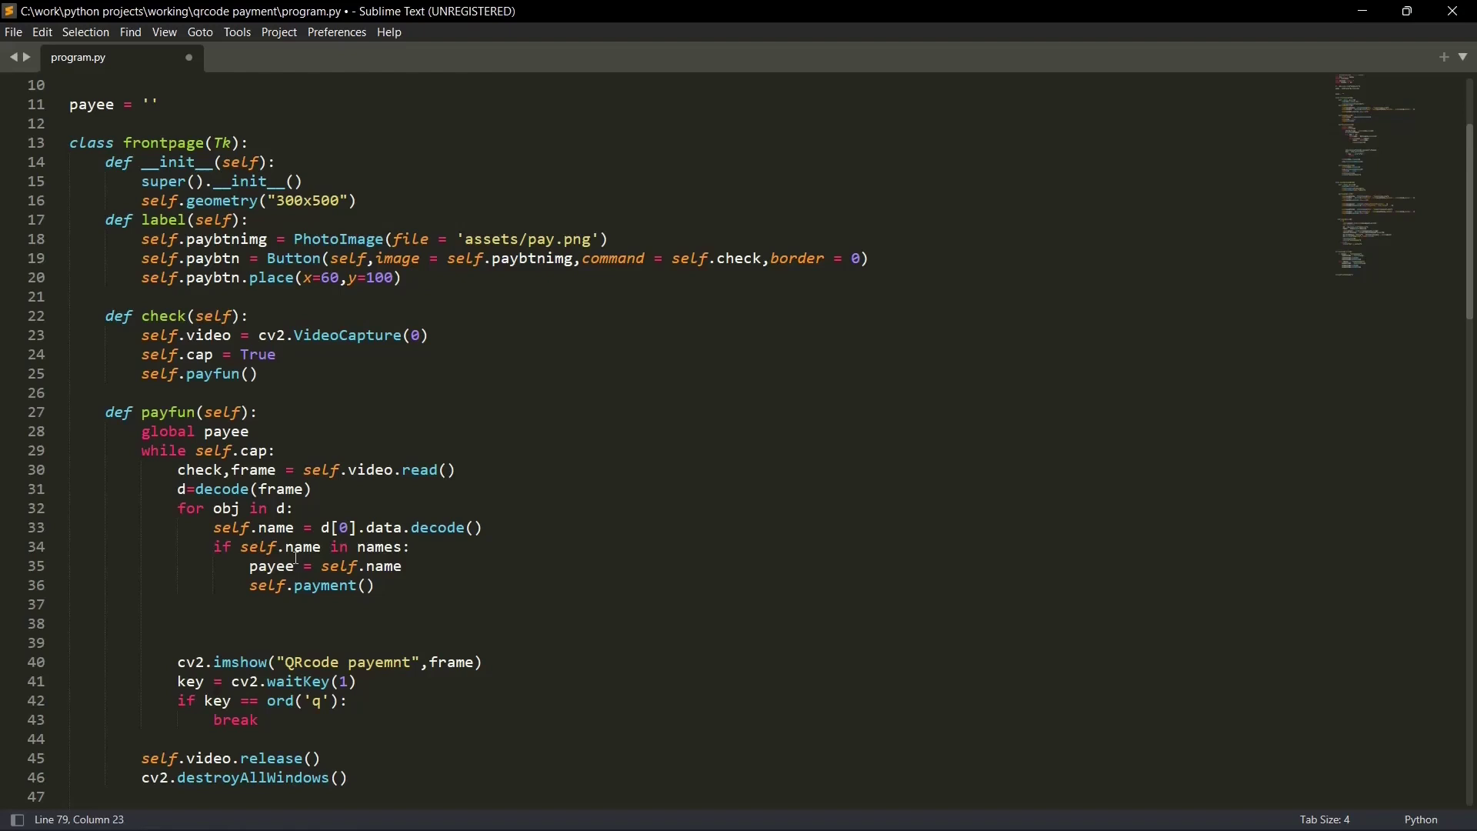
pyautogui.scroll(-5, 297, 558)
pyautogui.scroll(-6, 296, 557)
pyautogui.scroll(-5, 296, 557)
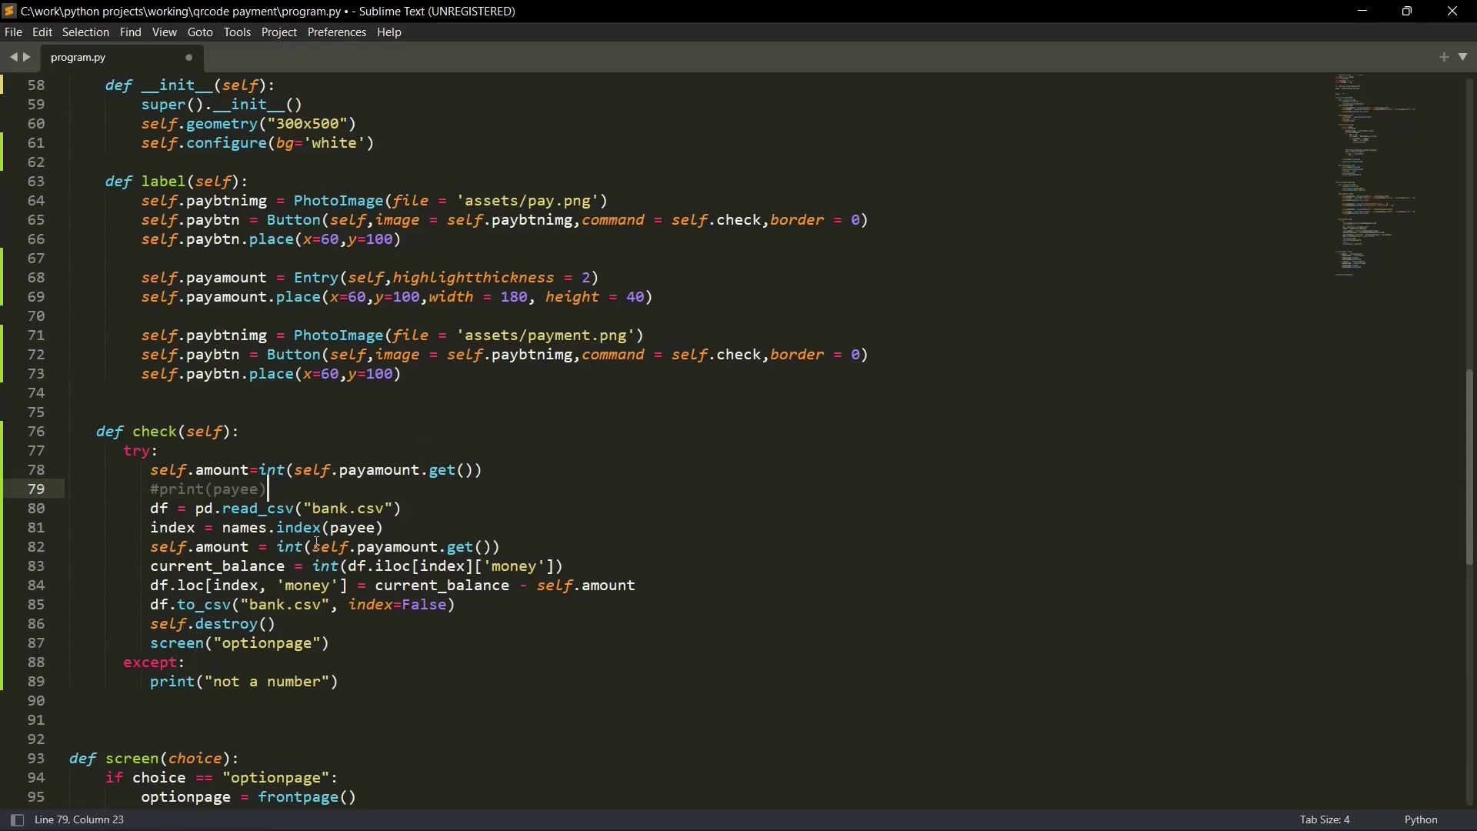
pyautogui.scroll(5, 285, 565)
pyautogui.scroll(7, 284, 567)
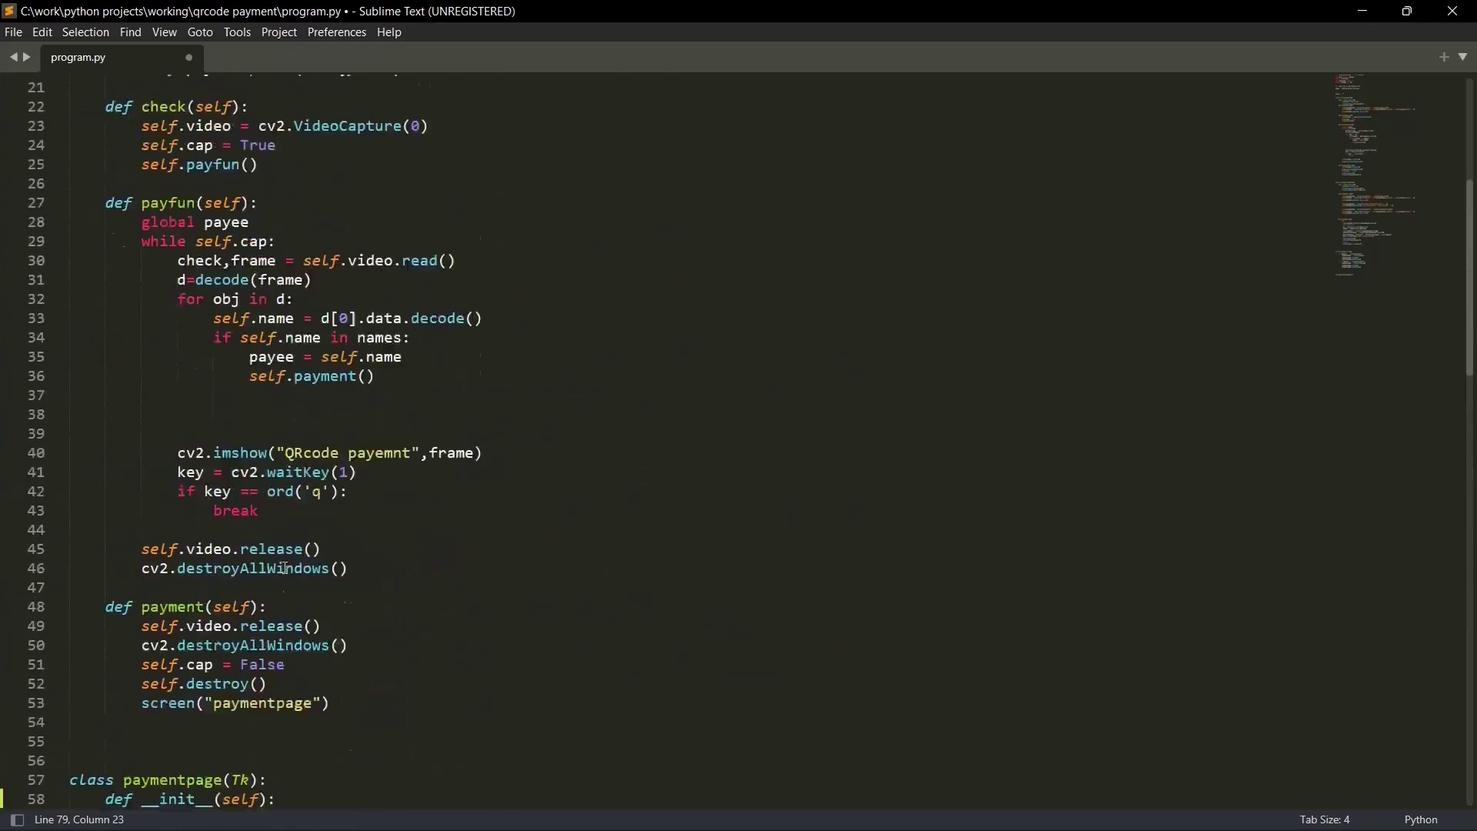
pyautogui.scroll(7, 286, 565)
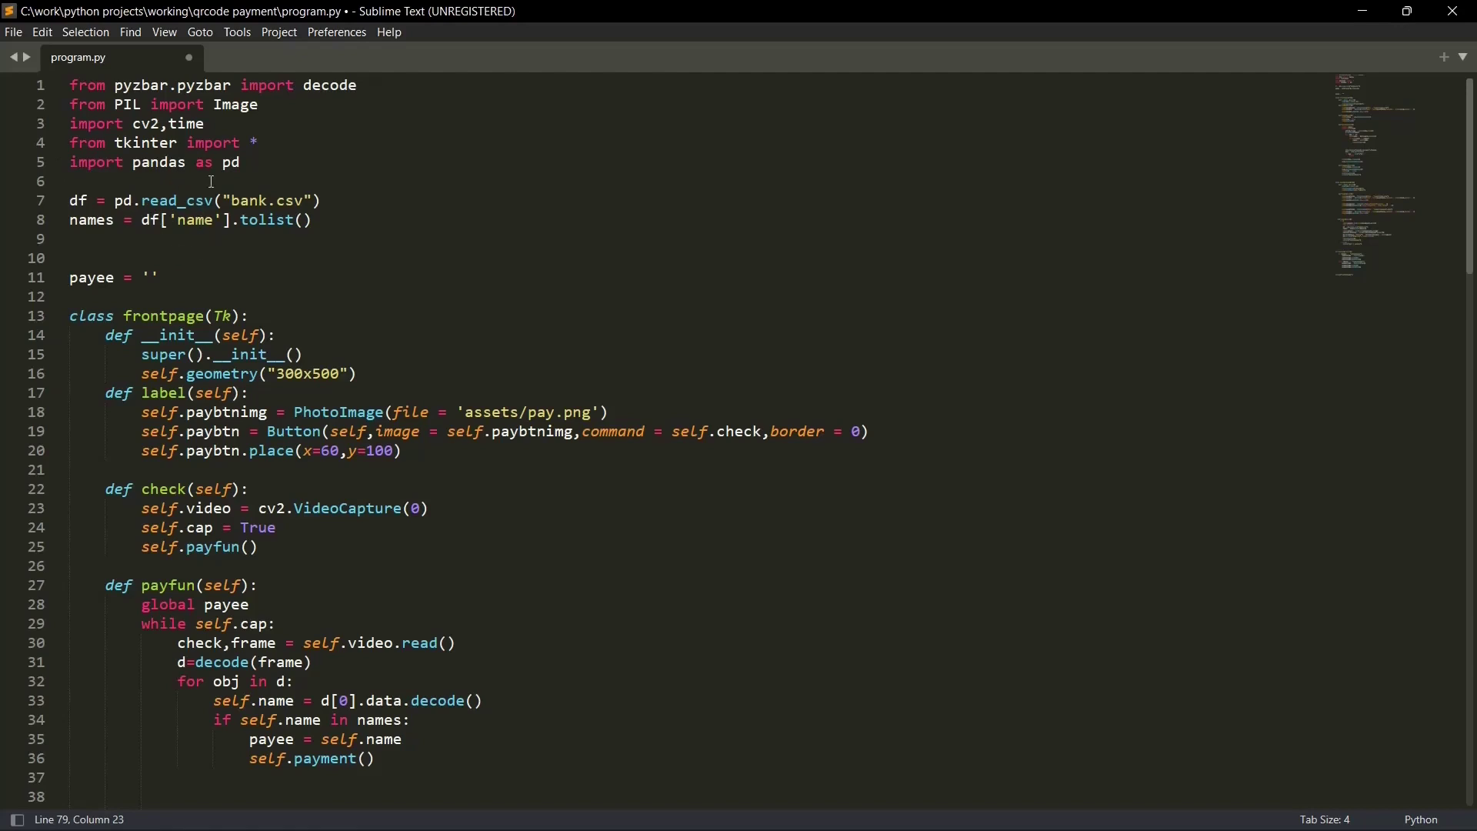
# - View the balances in the qrcode payment folder's bank file in Excel, then close it
pyautogui.click(571, 810)
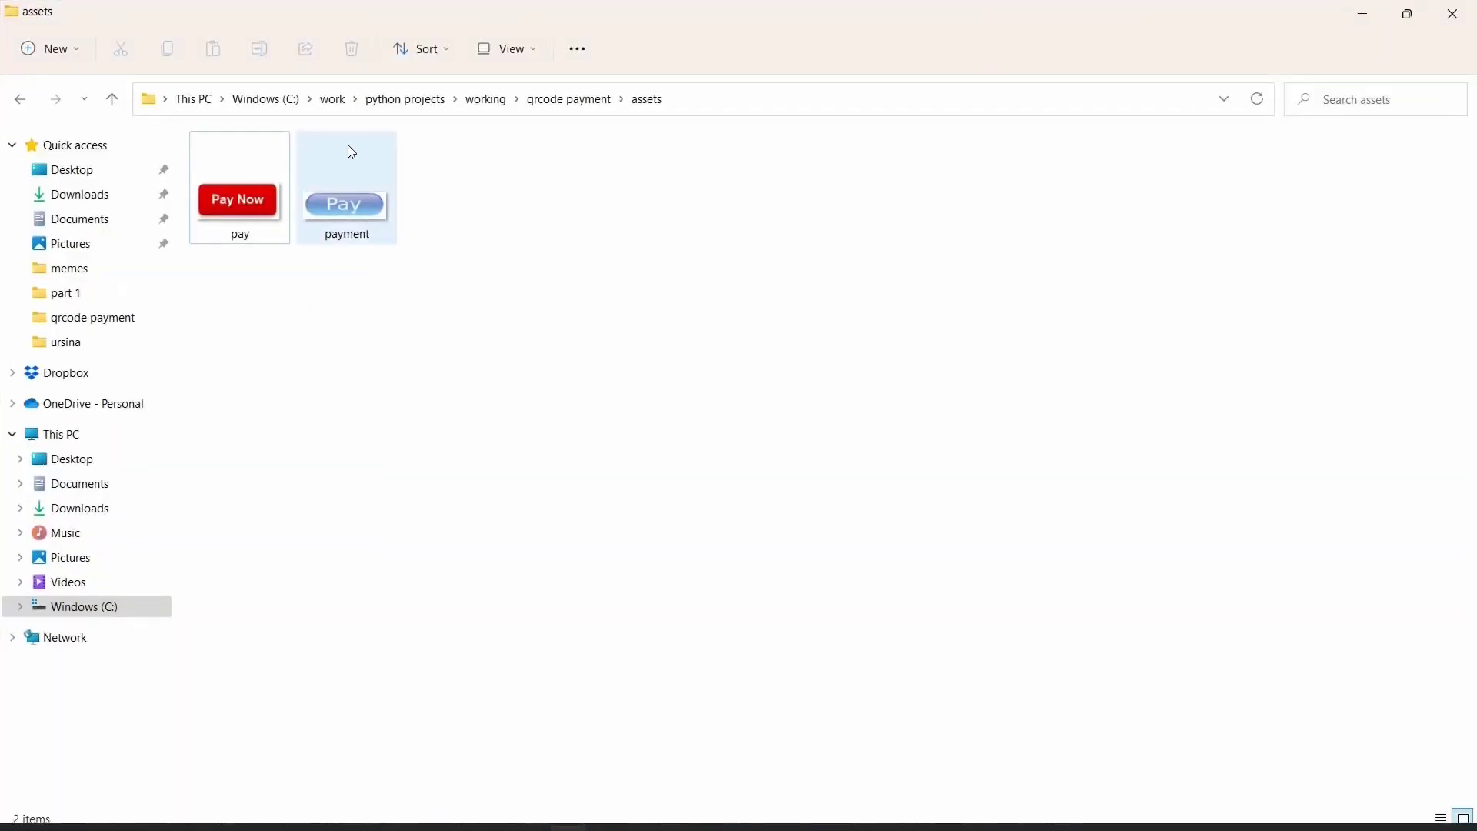
pyautogui.click(577, 102)
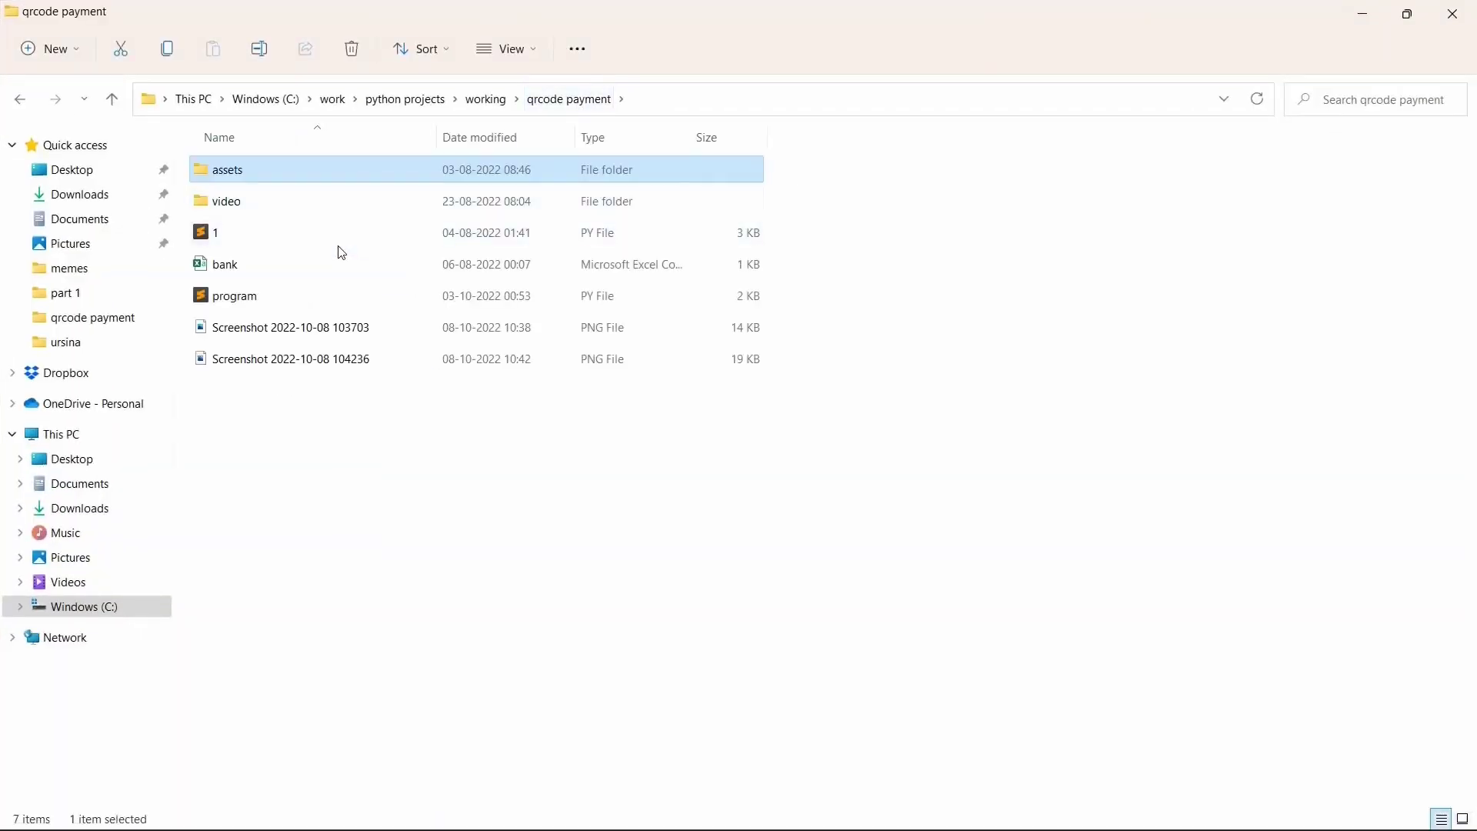
pyautogui.click(235, 262)
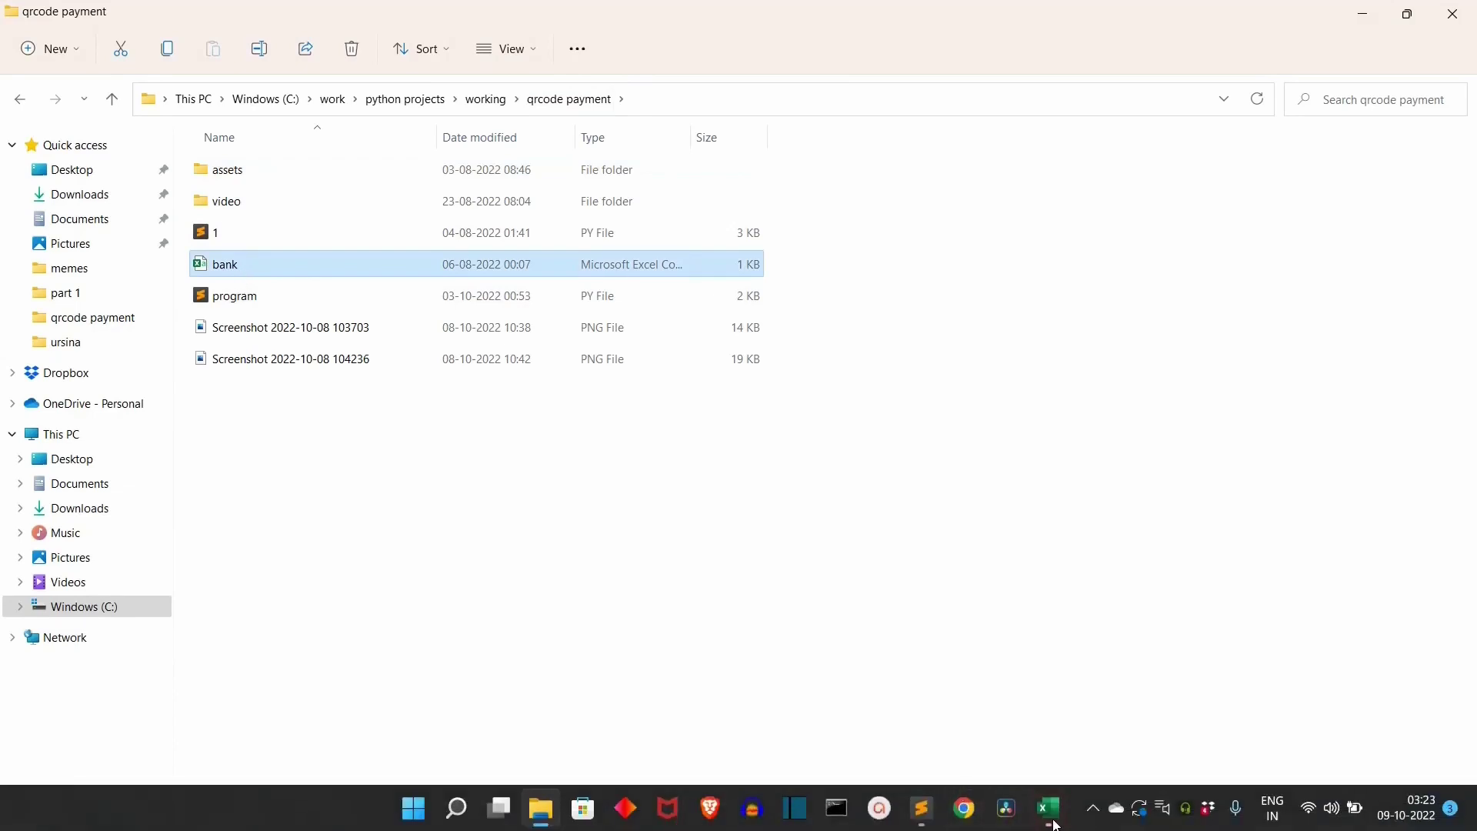
pyautogui.click(1052, 823)
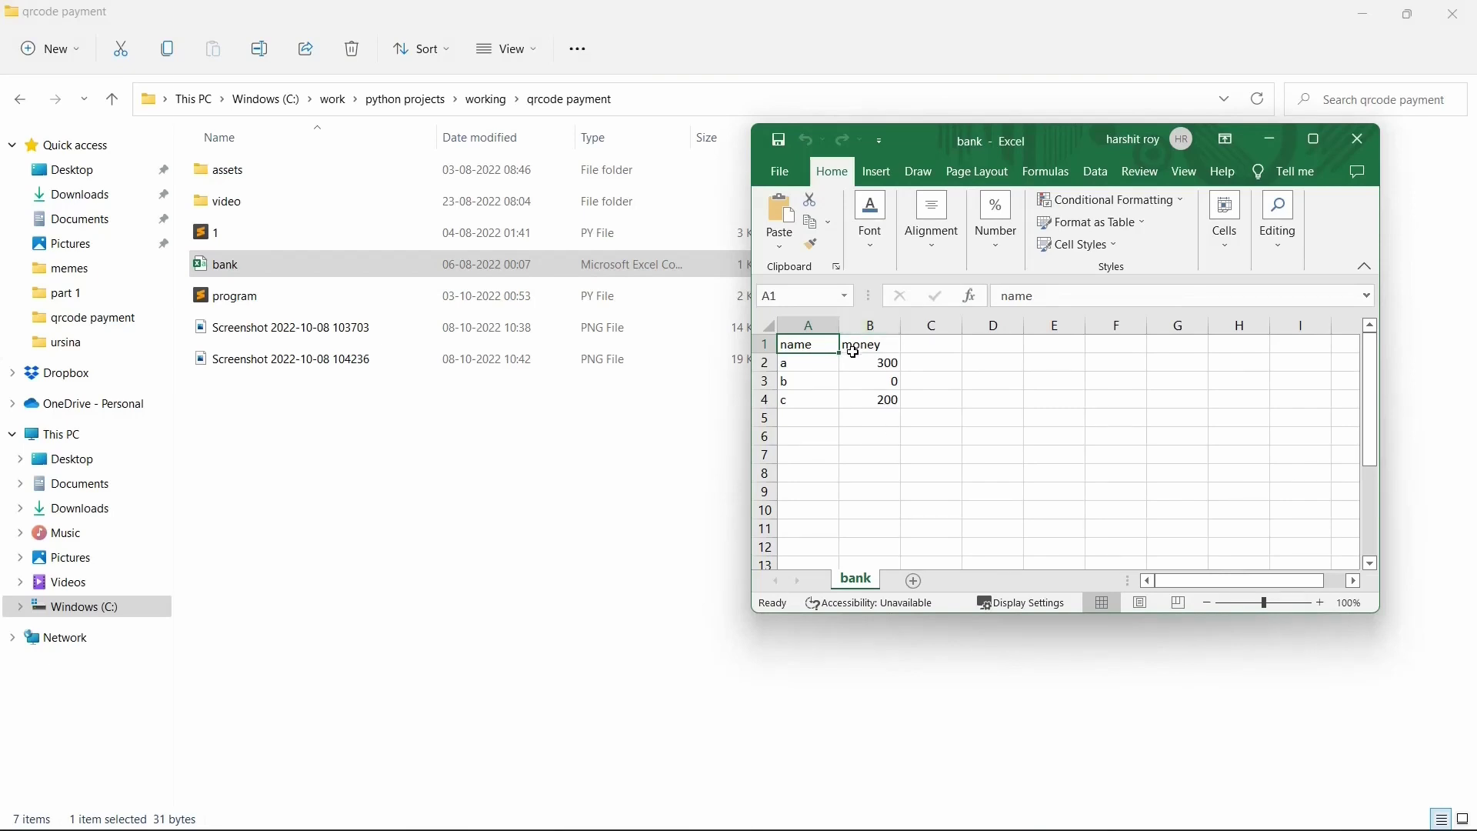
pyautogui.click(1357, 140)
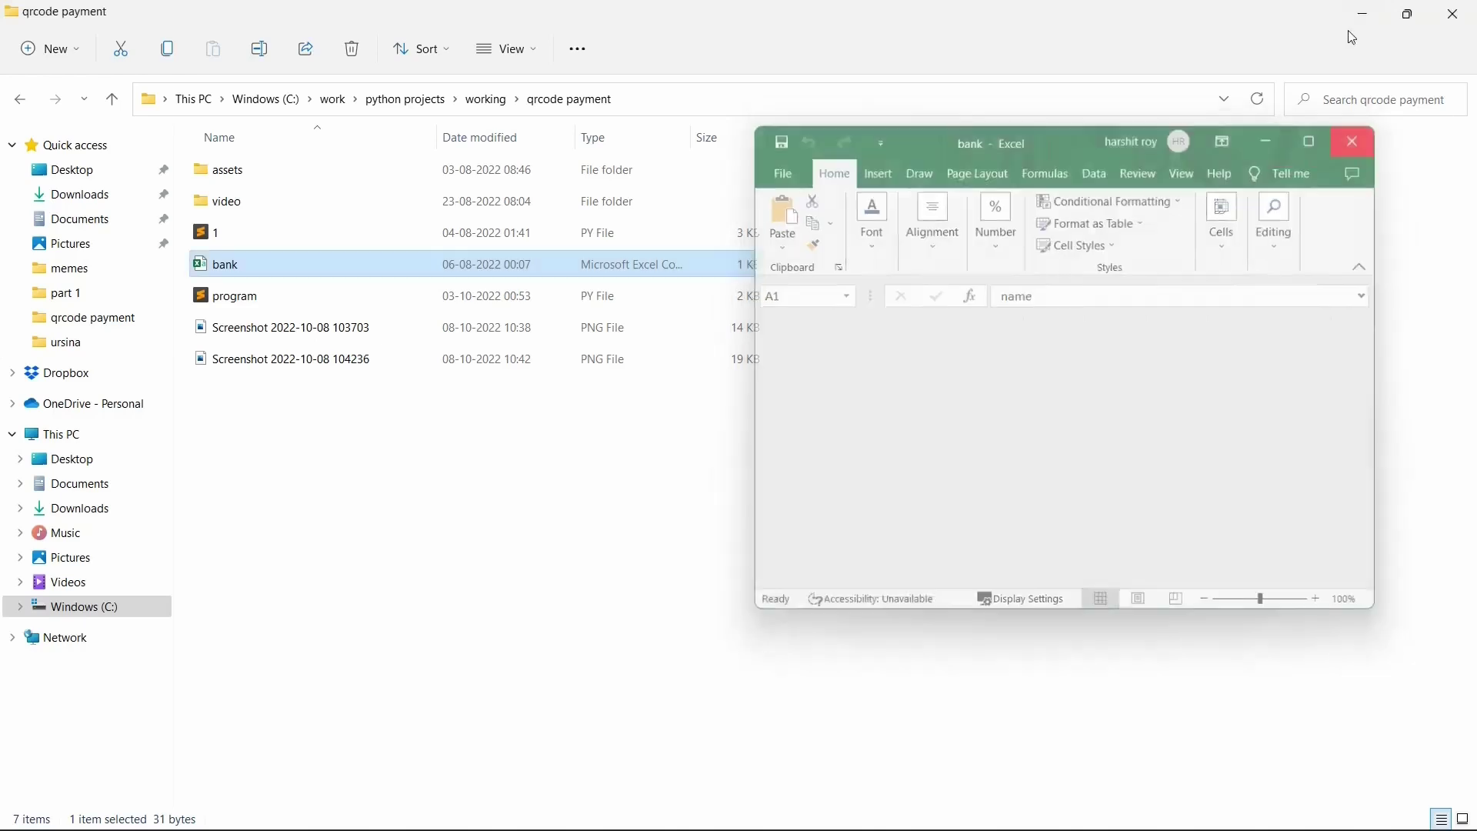
pyautogui.click(1364, 14)
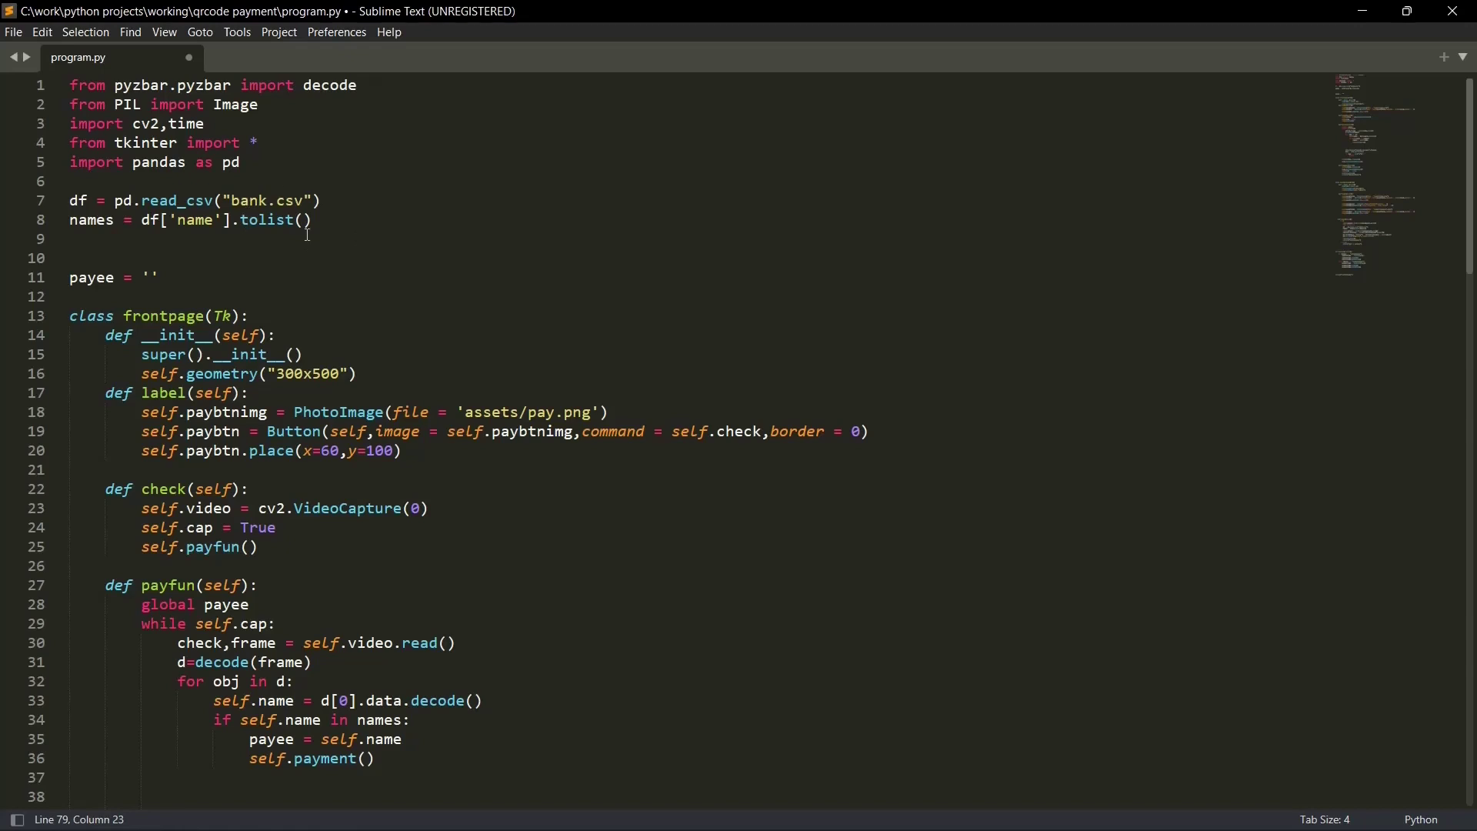
pyautogui.scroll(-2, 307, 235)
pyautogui.scroll(-10, 307, 235)
pyautogui.scroll(-8, 307, 235)
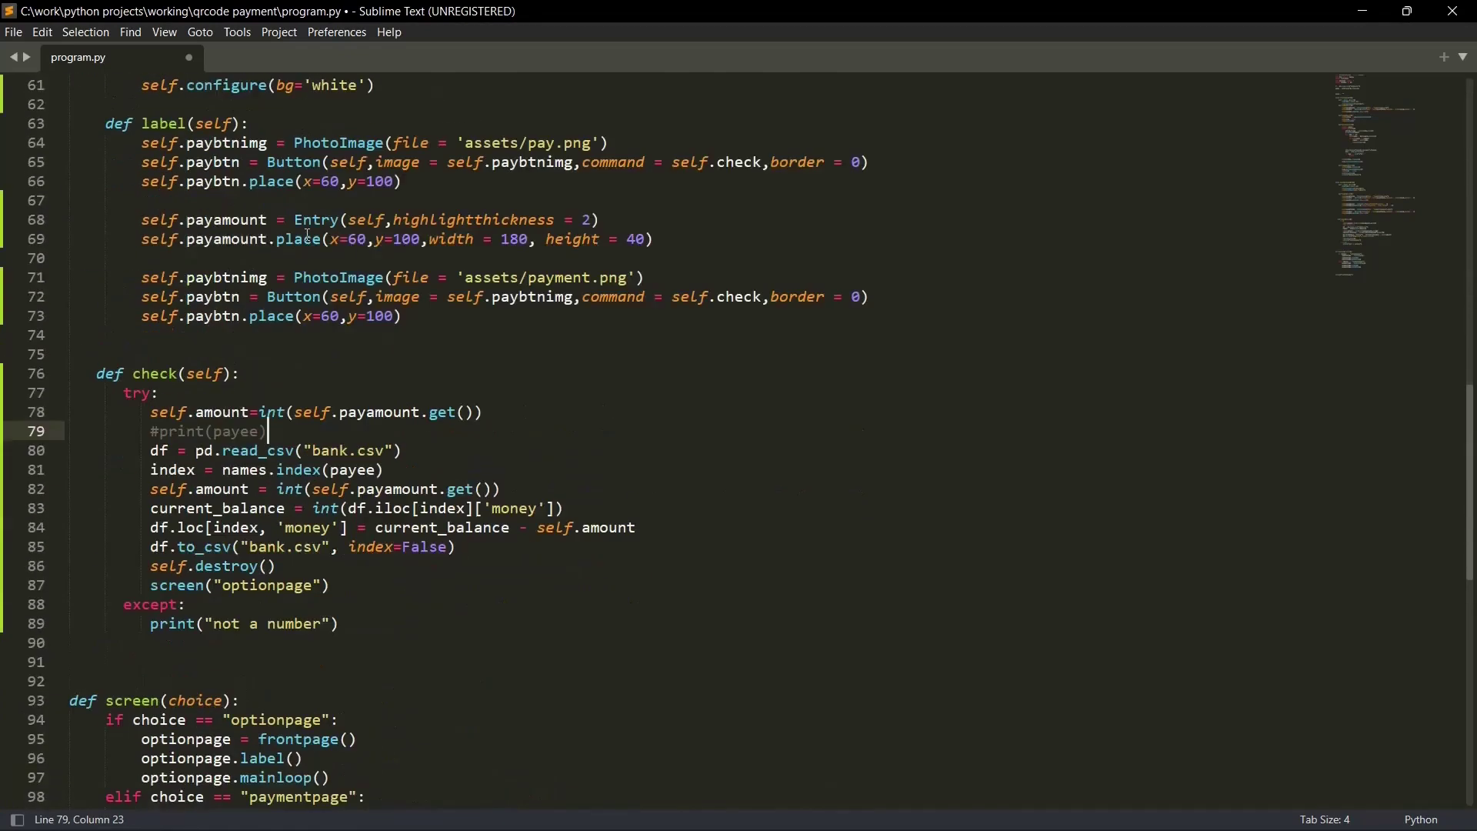
pyautogui.scroll(-3, 308, 234)
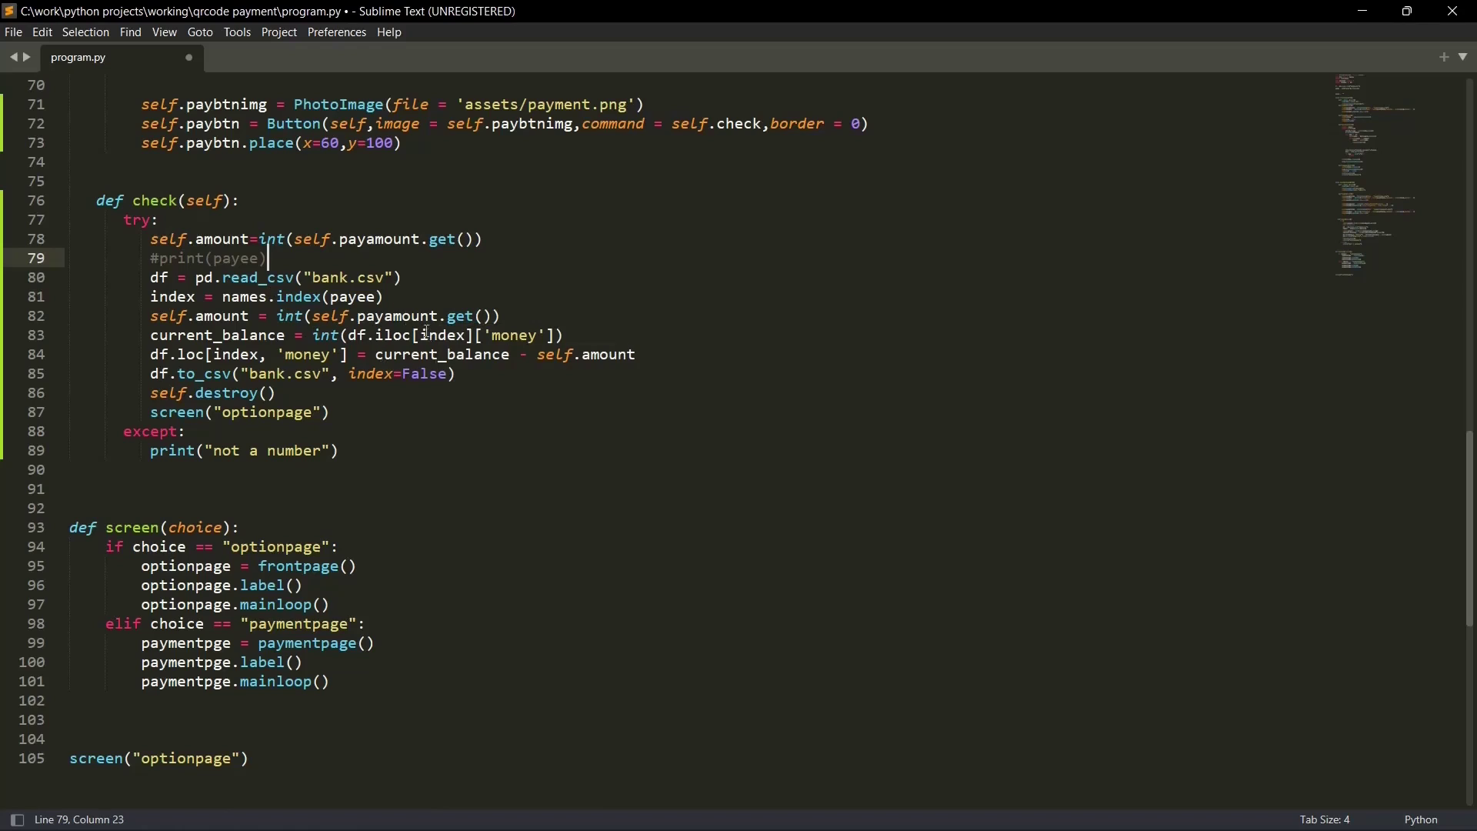
pyautogui.click(545, 333)
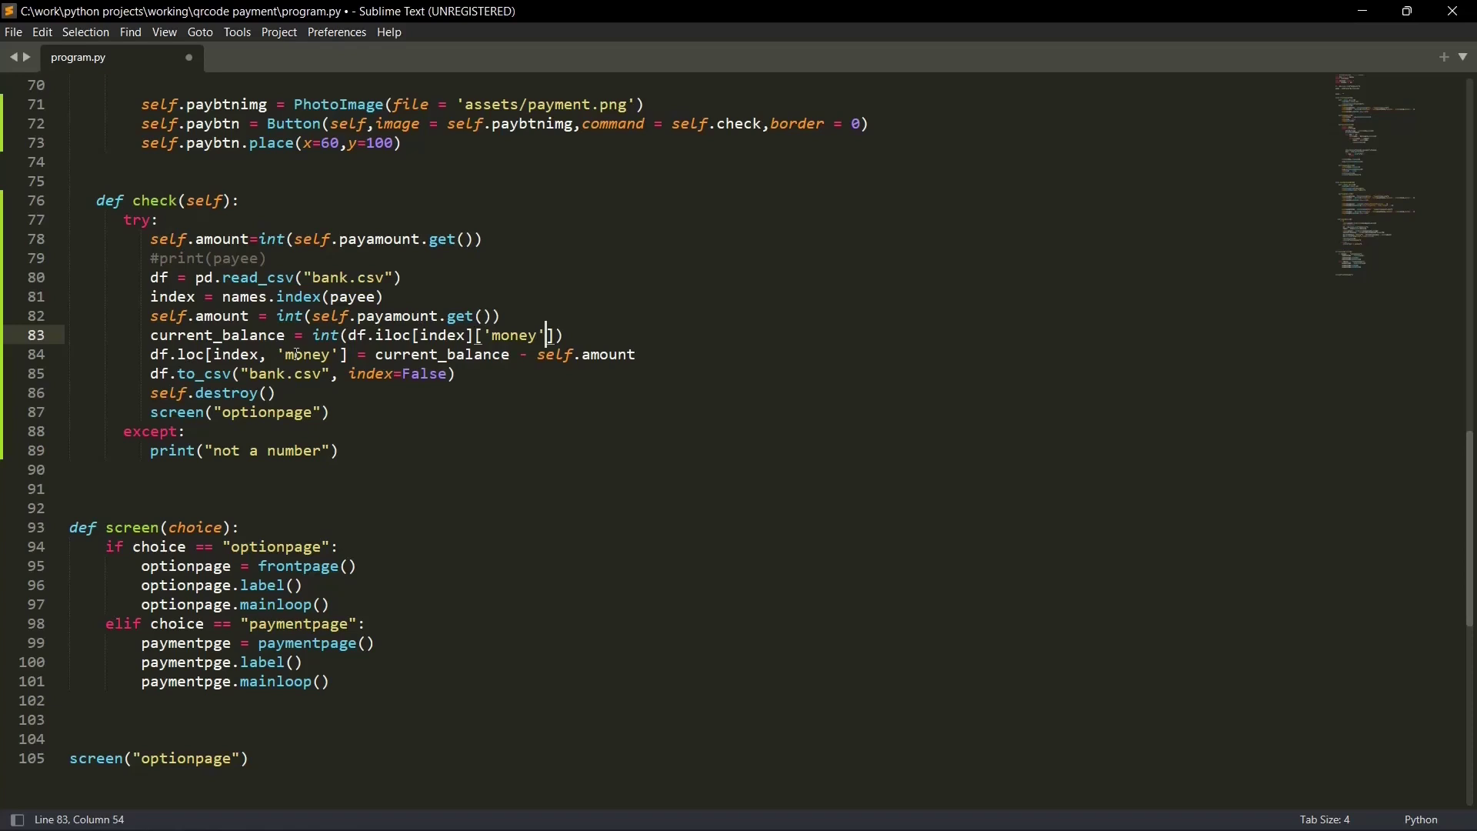
pyautogui.click(587, 332)
pyautogui.click(385, 334)
# - Replace the minus before self.amount on line 84 with a plus
pyautogui.click(532, 355)
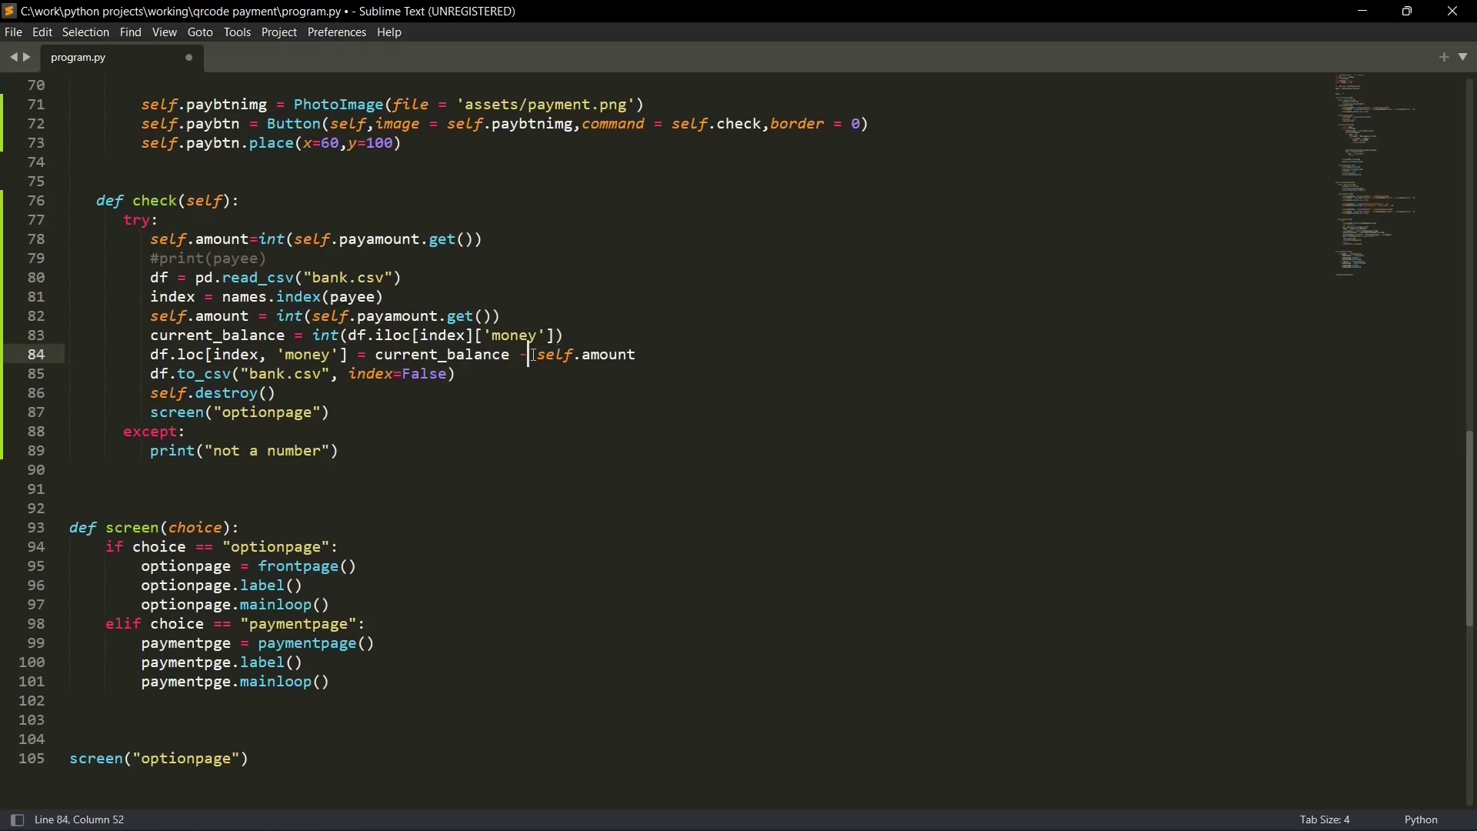
pyautogui.press('BackSpace')
pyautogui.write('+')
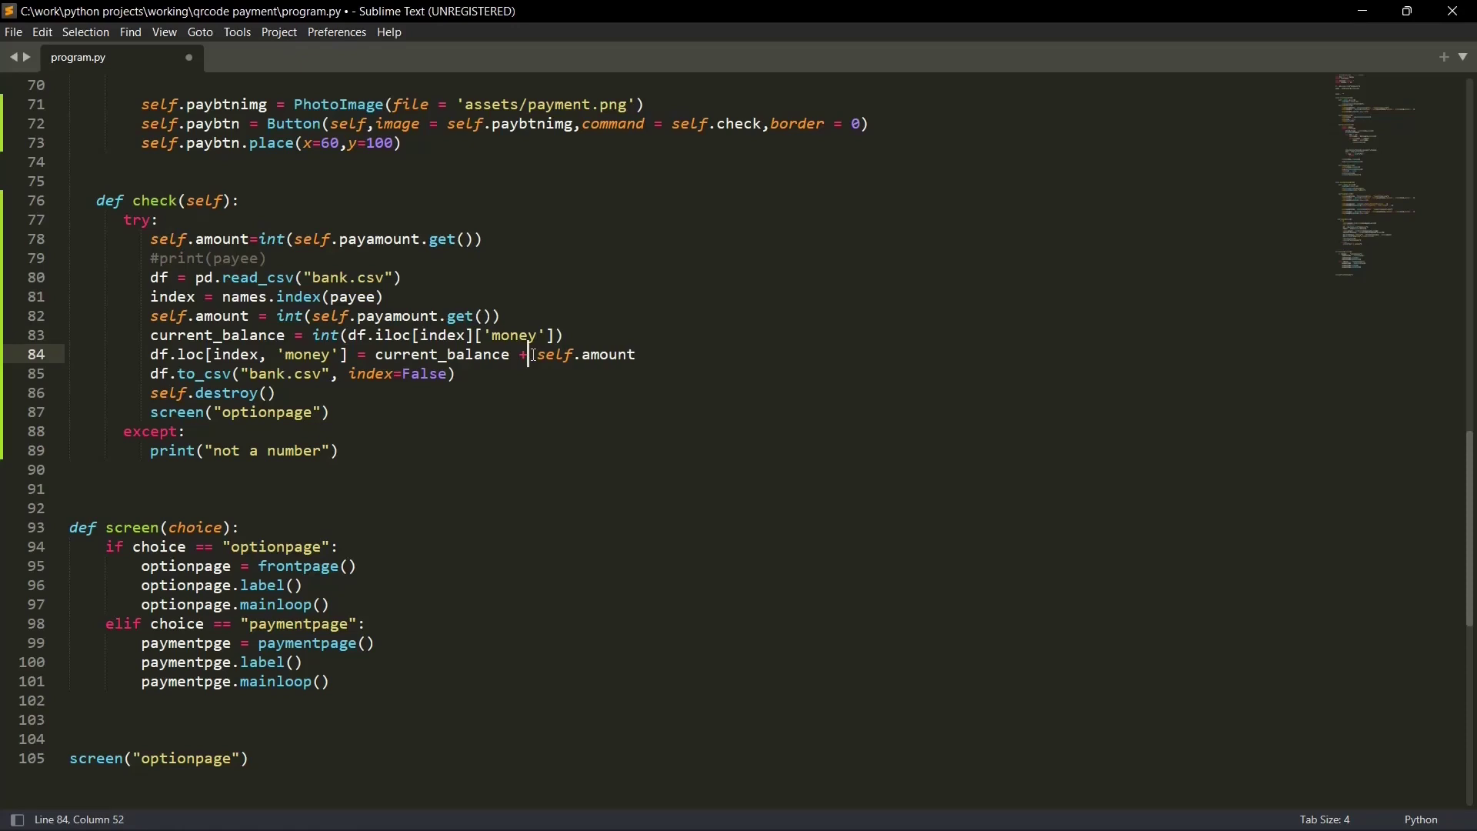